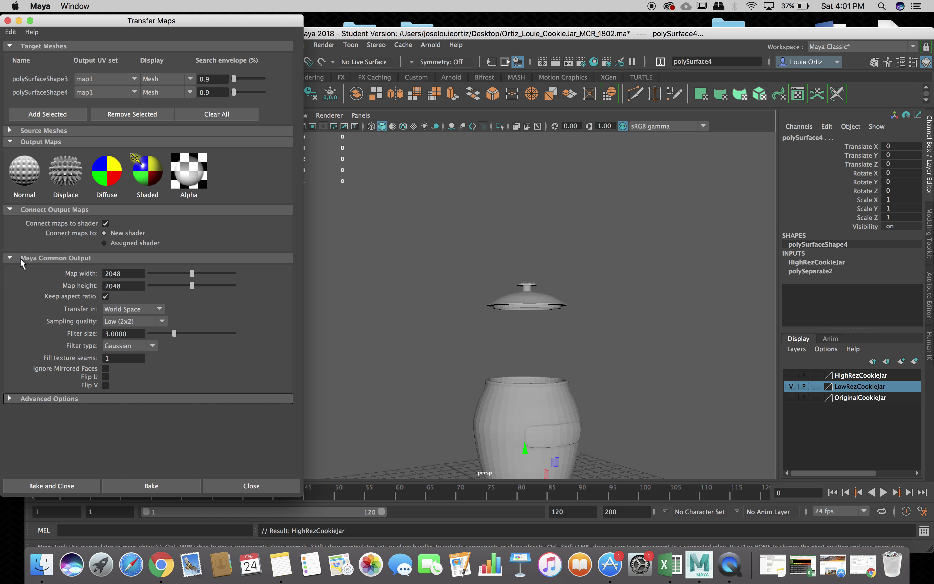
- Expand the source meshes settings, select the low-rez lid and jar body, and move the Transfer Maps window clear of the Outliner
{"action": "left_click", "coordinate": [33, 130]}
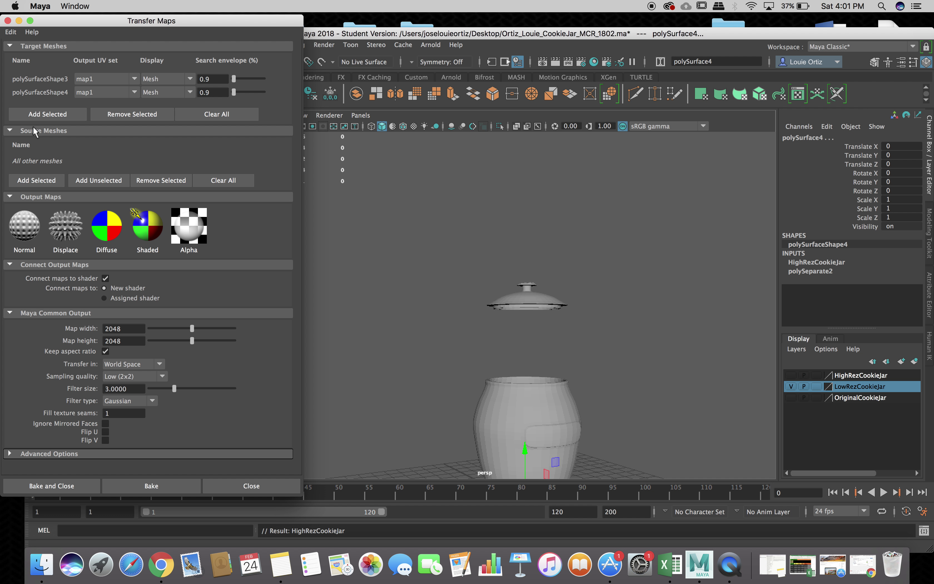
{"action": "left_click", "coordinate": [519, 303]}
{"action": "left_click", "coordinate": [520, 304]}
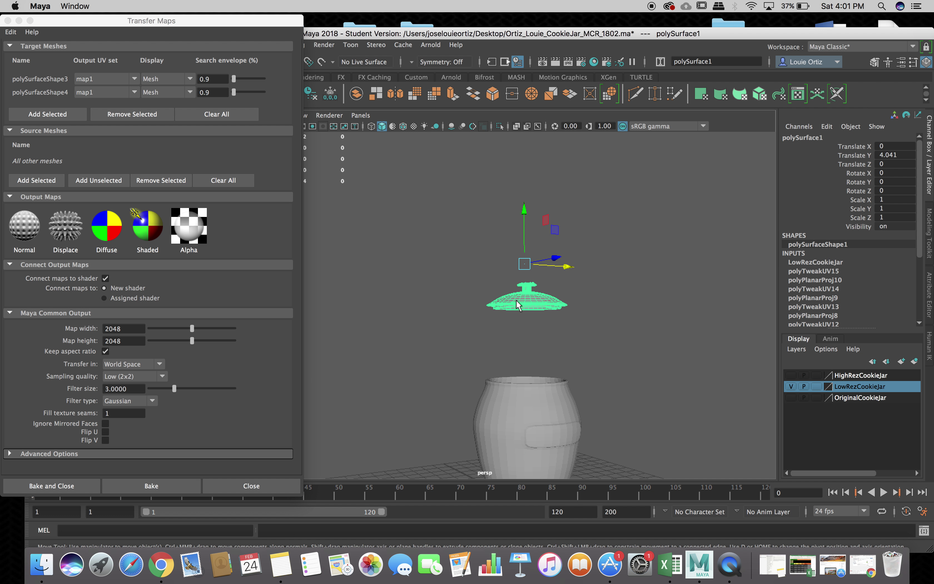
{"action": "left_click", "coordinate": [539, 419], "text": "shift"}
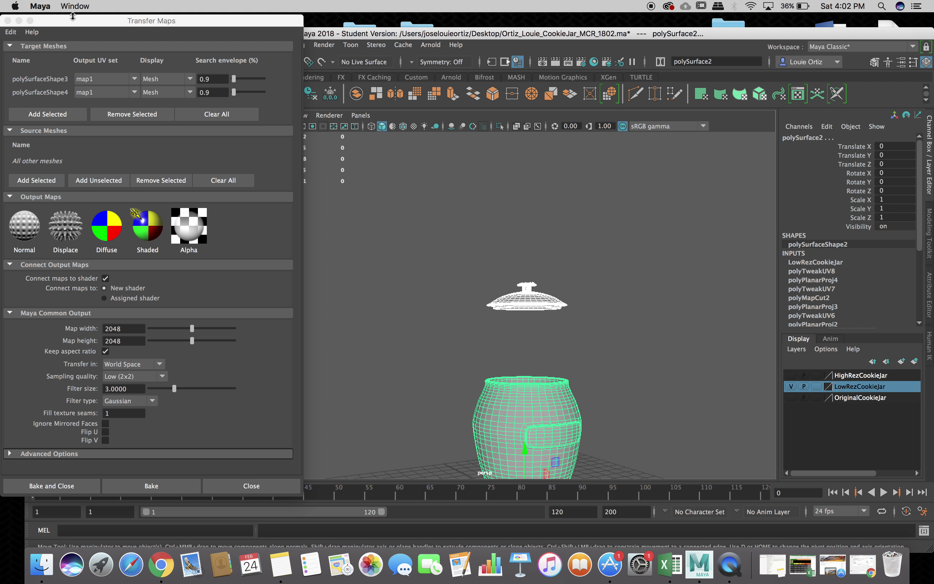
{"action": "left_click_drag", "start_coordinate": [74, 23], "coordinate": [109, 74]}
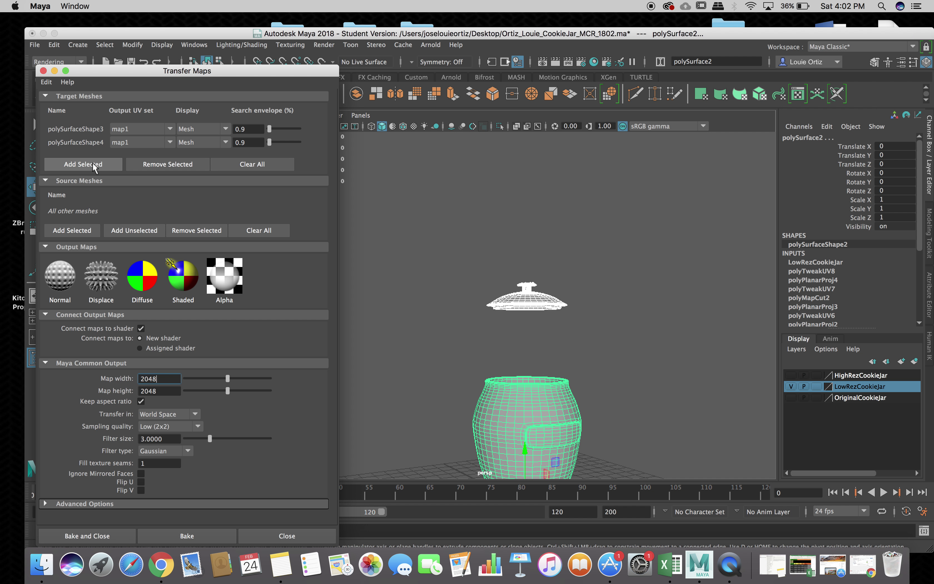
{"action": "left_click_drag", "start_coordinate": [101, 74], "coordinate": [294, 89]}
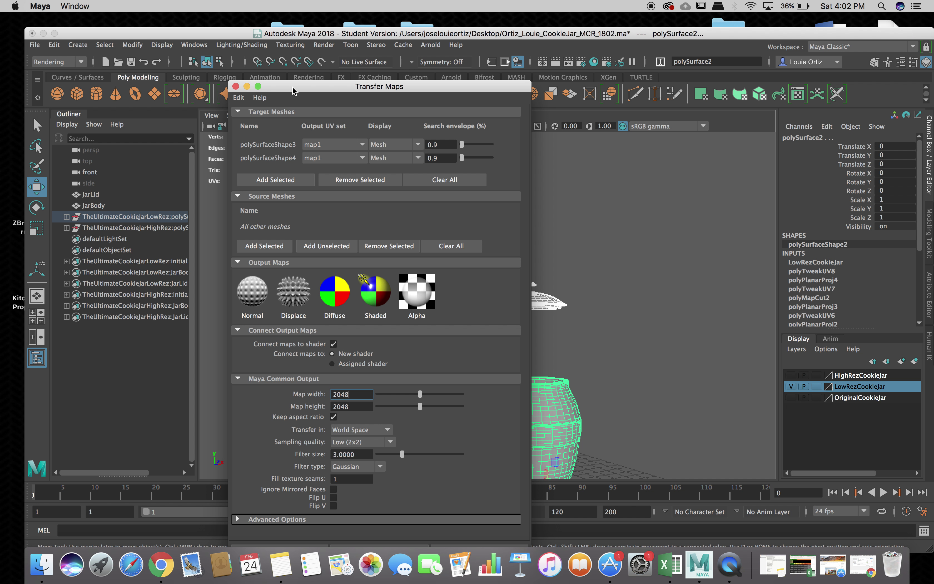
{"action": "left_click_drag", "start_coordinate": [292, 90], "coordinate": [497, 81]}
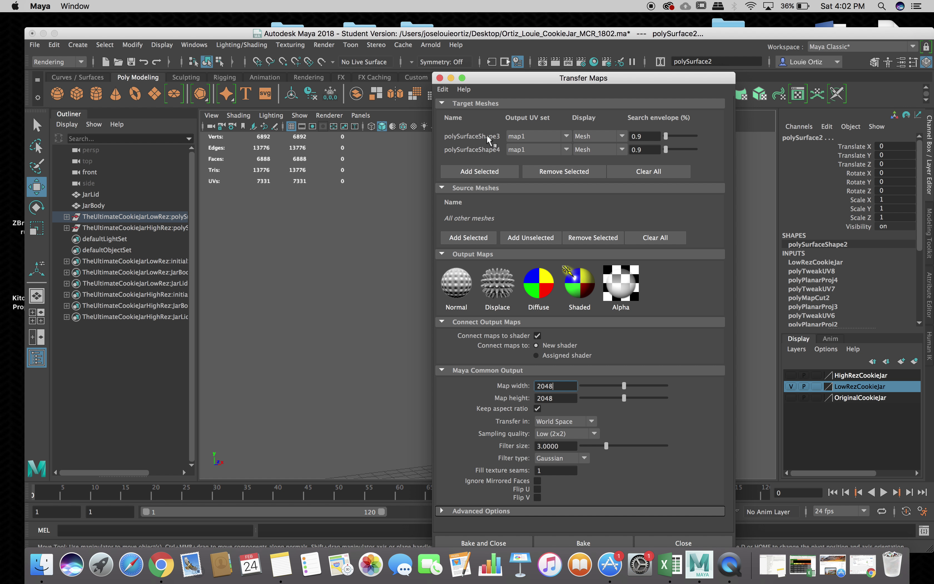
- In the TheUltimateCookieJarLowRez group, rename polySurface1 to Jar_Lid and polySurface2 to Jar_Body
{"action": "left_click", "coordinate": [67, 216]}
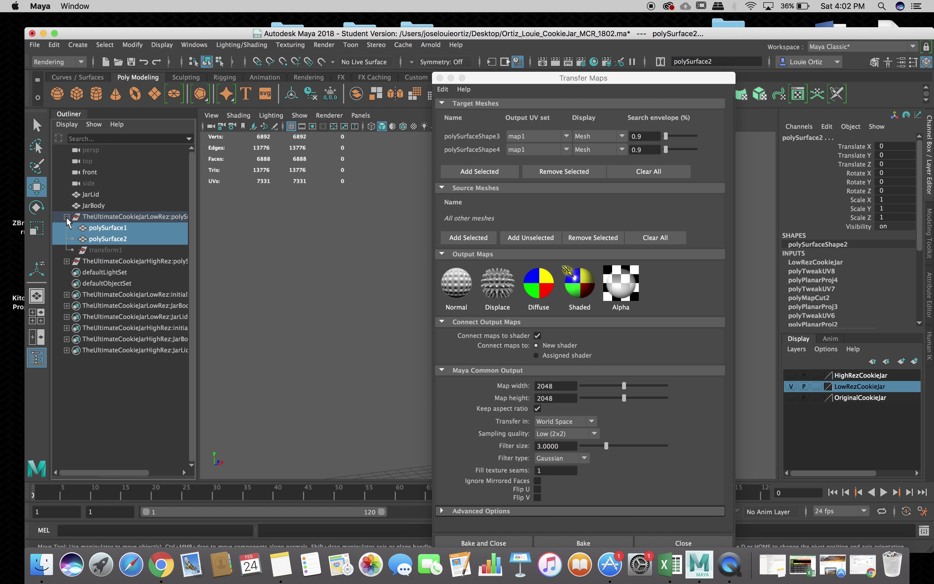
{"action": "double_click", "coordinate": [101, 228]}
{"action": "key", "text": "BackSpace"}
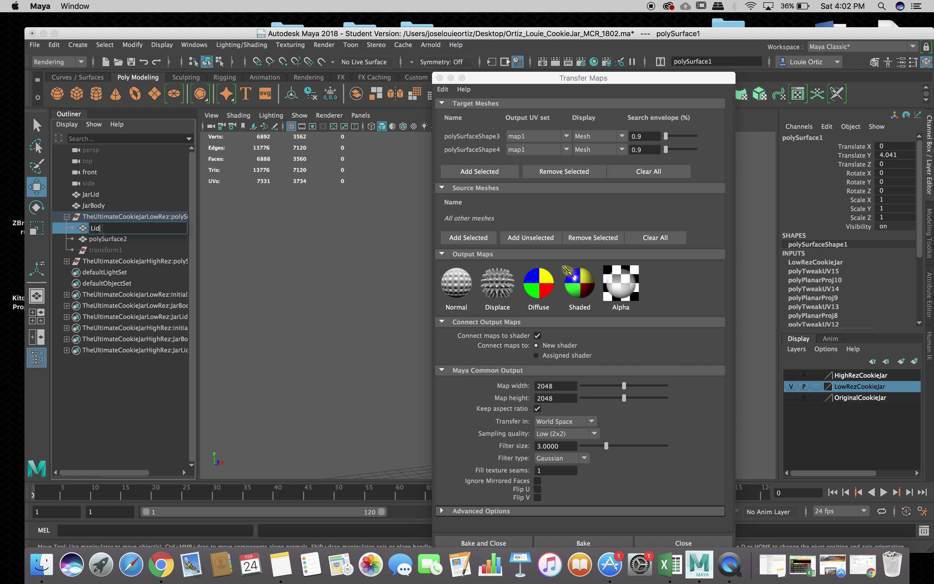
{"action": "left_click", "coordinate": [90, 229]}
{"action": "type", "text": "Jar"}
{"action": "double_click", "coordinate": [108, 239]}
{"action": "key", "text": "BackSpace"}
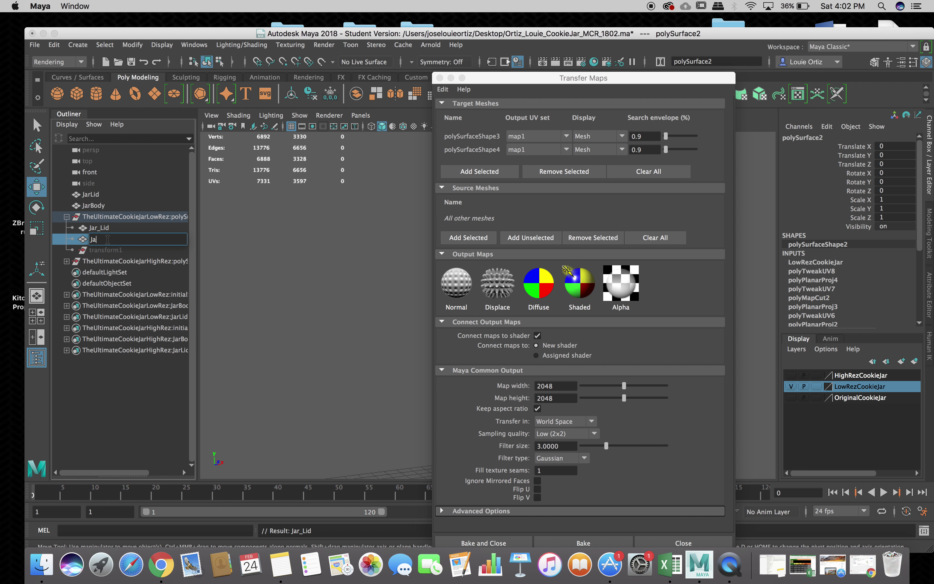
{"action": "type", "text": "Jar Body"}
{"action": "left_click", "coordinate": [235, 260]}
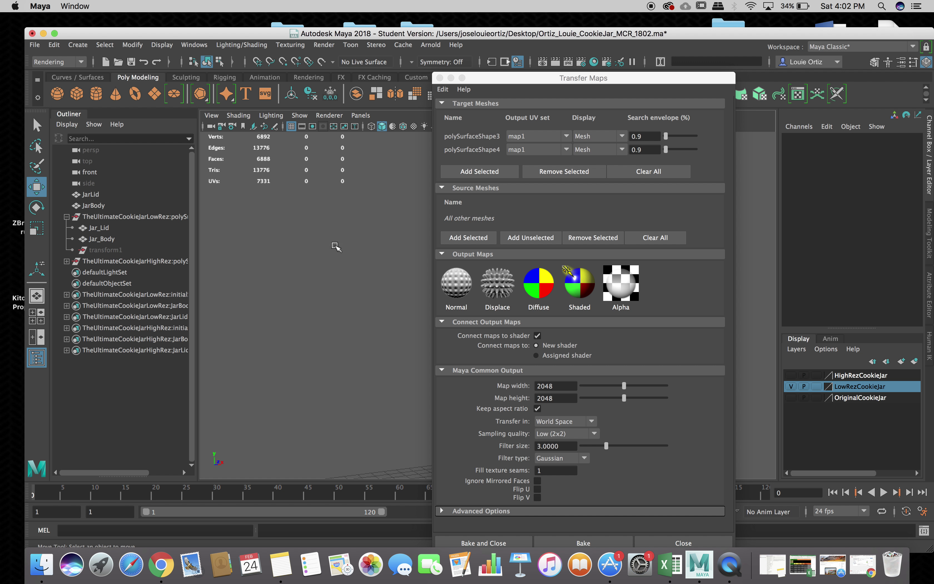
- Close and reopen Transfer Maps to reset its mesh lists, with the Source Meshes and Maya Common Output settings expanded
{"action": "left_click", "coordinate": [440, 78]}
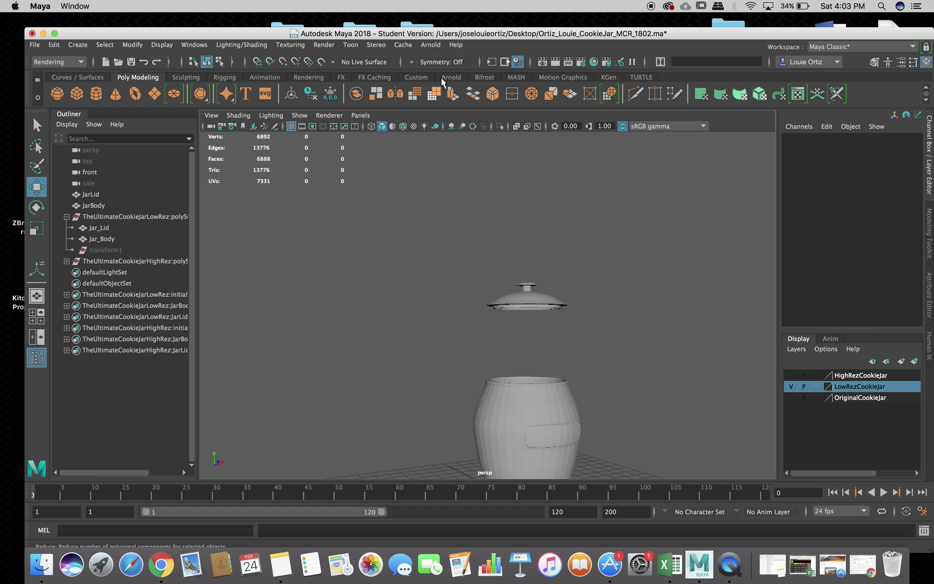
{"action": "left_click", "coordinate": [234, 45]}
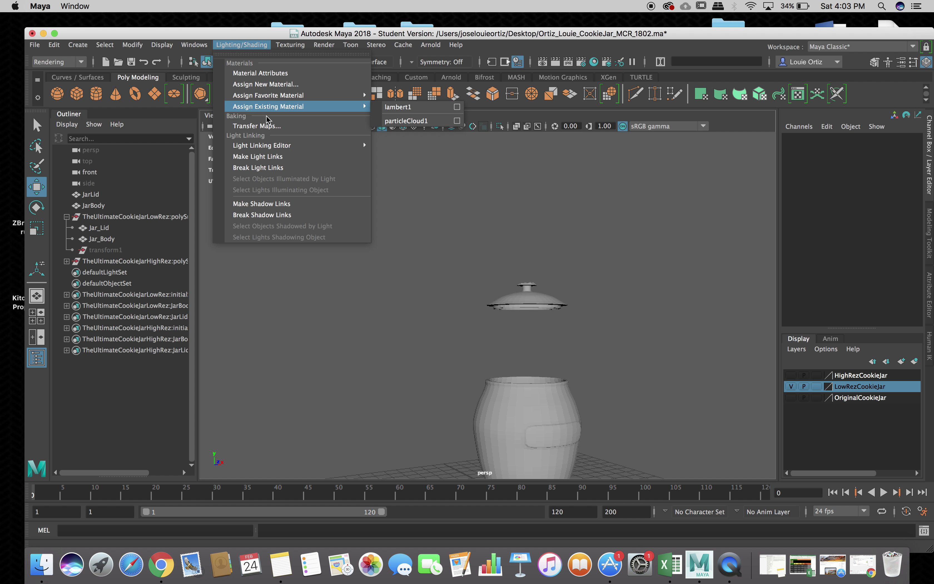
{"action": "left_click", "coordinate": [268, 125]}
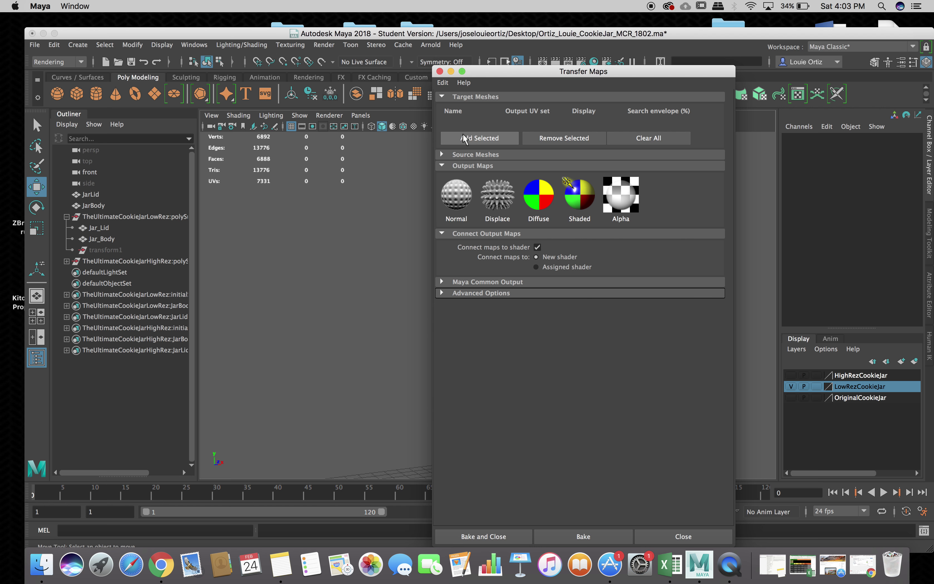
{"action": "left_click", "coordinate": [464, 153]}
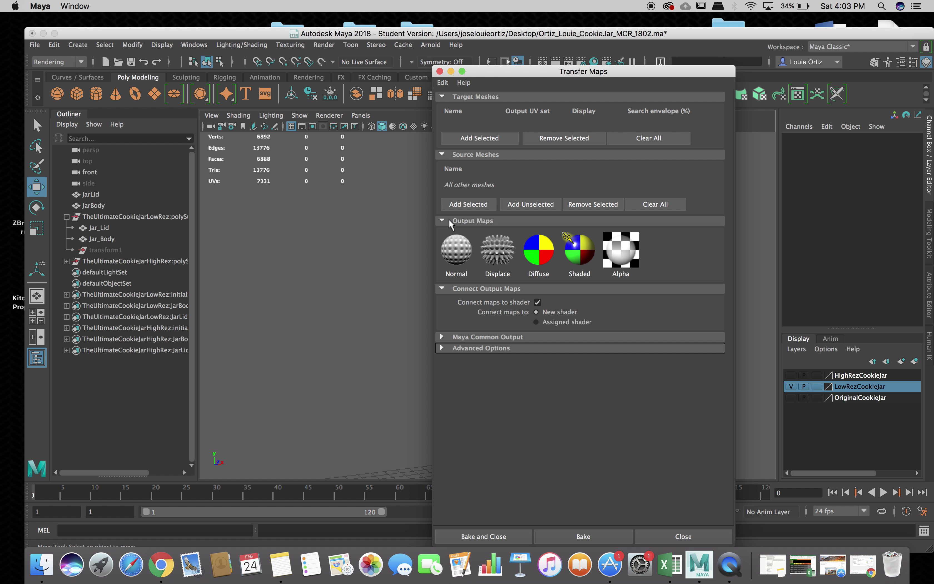
{"action": "left_click", "coordinate": [468, 336]}
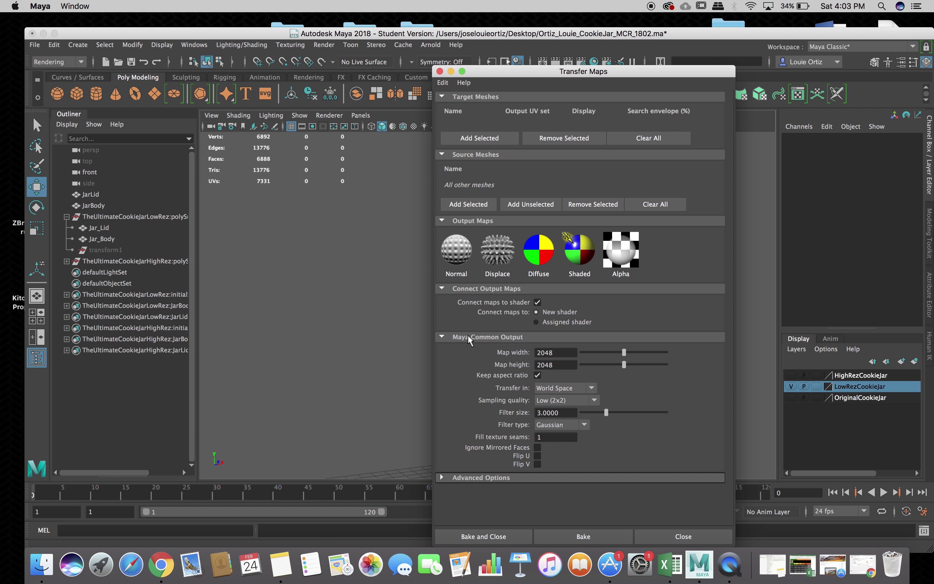
{"action": "left_click_drag", "start_coordinate": [528, 74], "coordinate": [763, 124]}
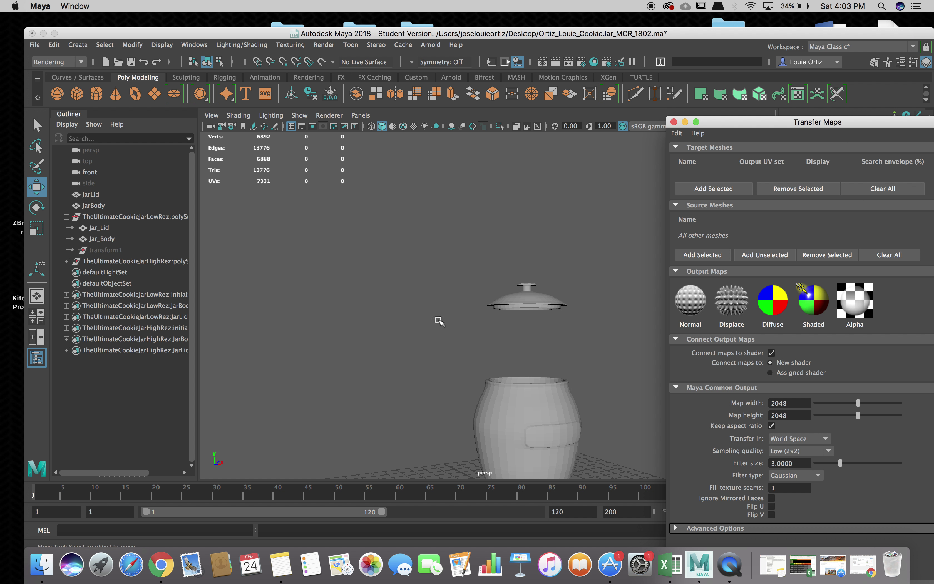
- Add the TheUltimateCookieJarLowRez group's lid and body as the target meshes
{"action": "left_click", "coordinate": [66, 217]}
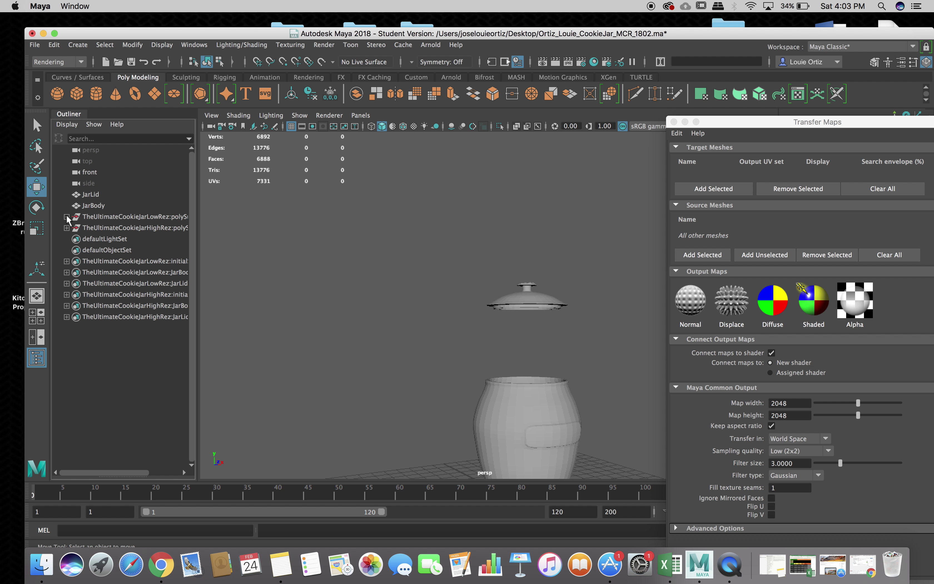
{"action": "left_click", "coordinate": [66, 216]}
{"action": "left_click", "coordinate": [102, 217]}
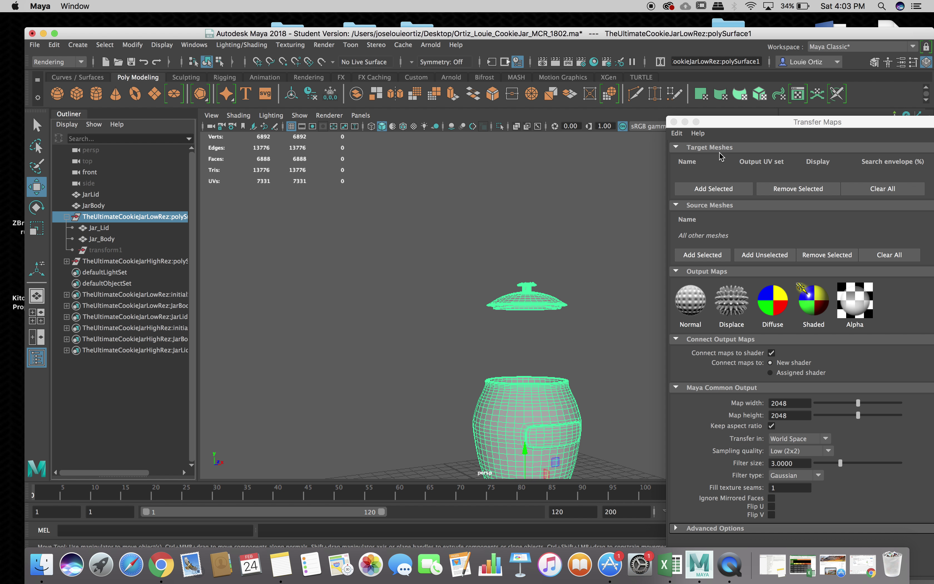
{"action": "left_click", "coordinate": [708, 190]}
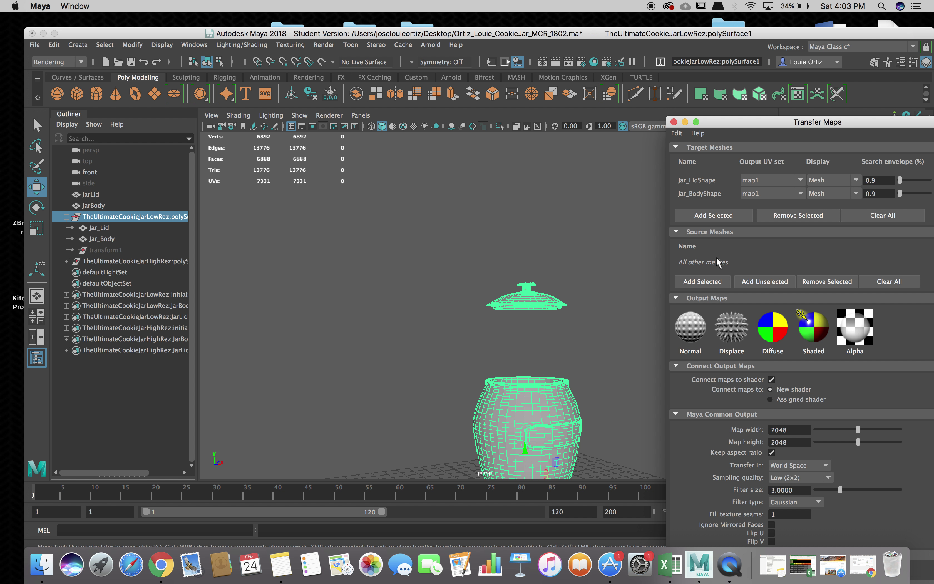
- Hide the LowRezCookieJar layer, show the HighRezCookieJar layer, and select the TheUltimateCookieJarHighRez group
{"action": "left_click_drag", "start_coordinate": [747, 123], "coordinate": [236, 126]}
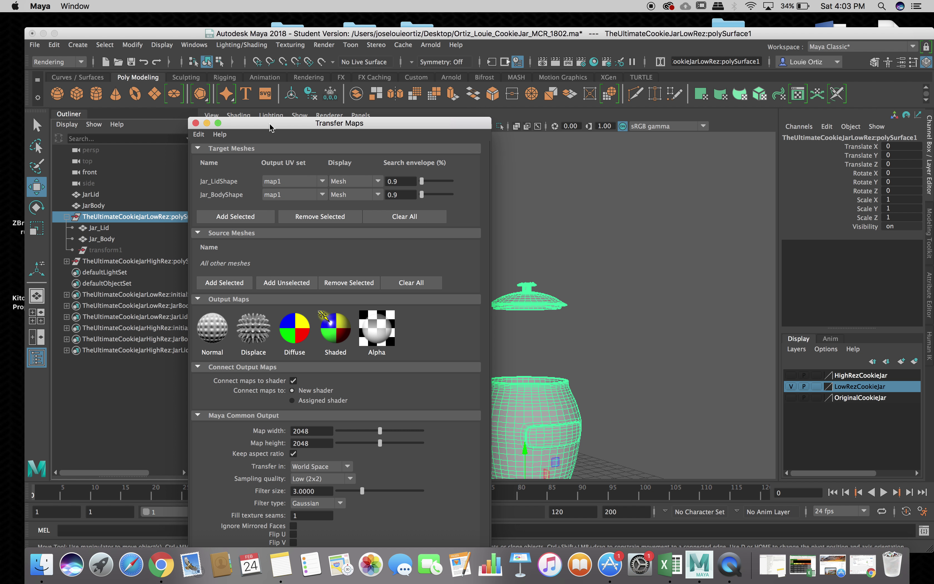
{"action": "left_click", "coordinate": [880, 377]}
{"action": "left_click", "coordinate": [791, 386]}
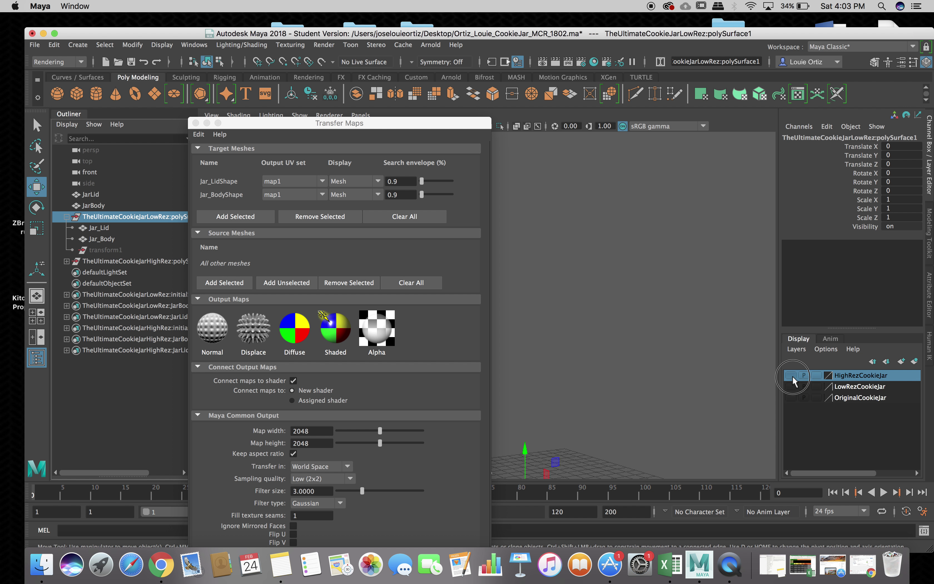
{"action": "left_click", "coordinate": [791, 375]}
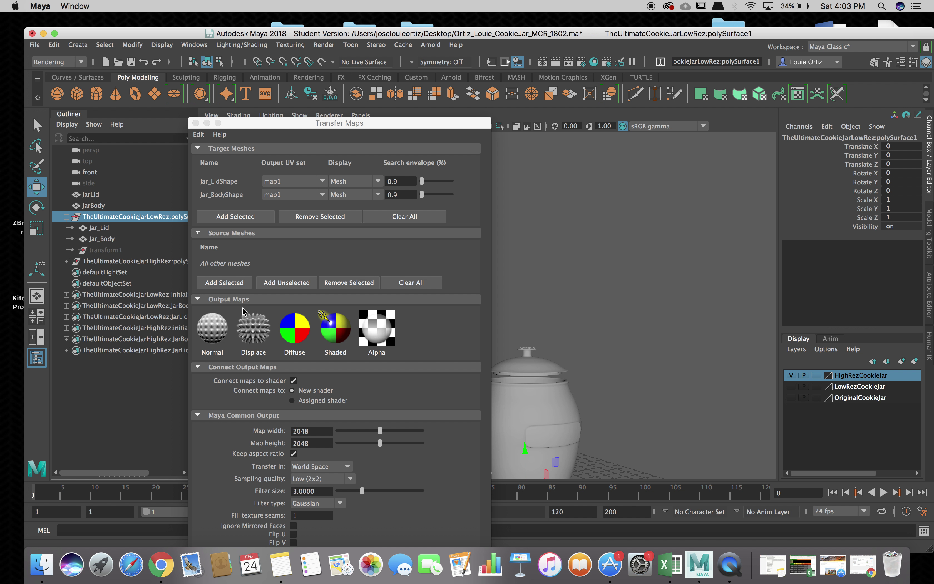
{"action": "left_click", "coordinate": [148, 261]}
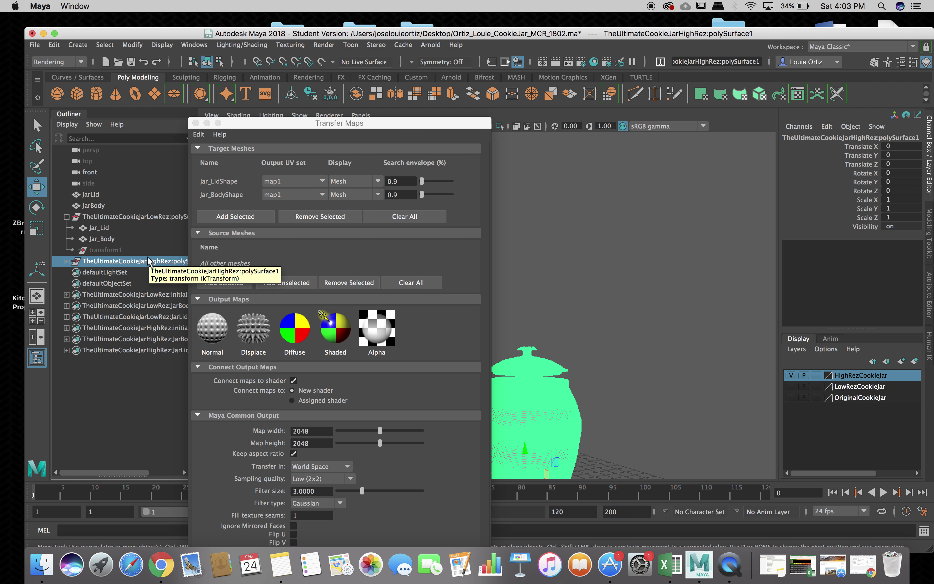
- Show the LowRezCookieJar layer and lower Jar_Lid onto the high-rez lid, to a Translate Y of about 0.001
{"action": "left_click", "coordinate": [849, 387]}
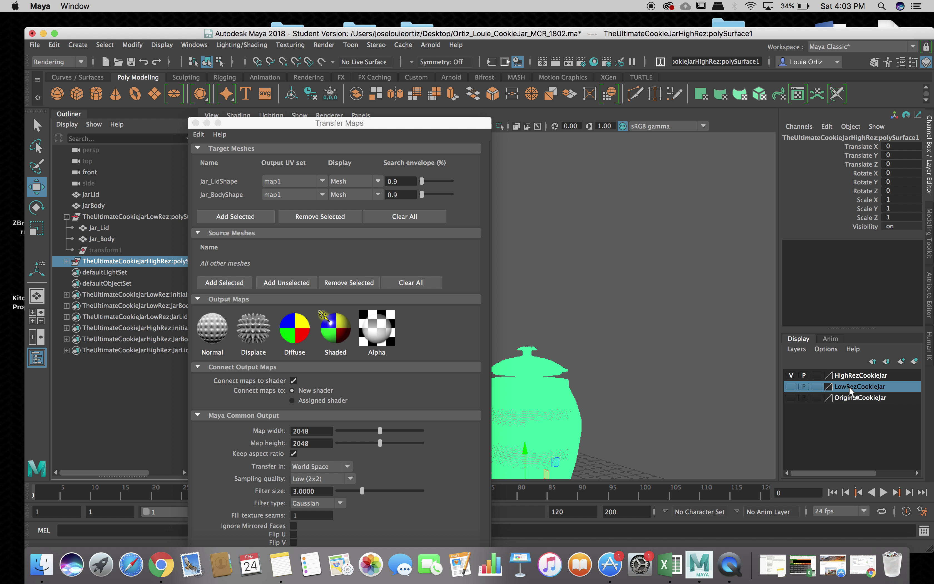
{"action": "left_click", "coordinate": [791, 386]}
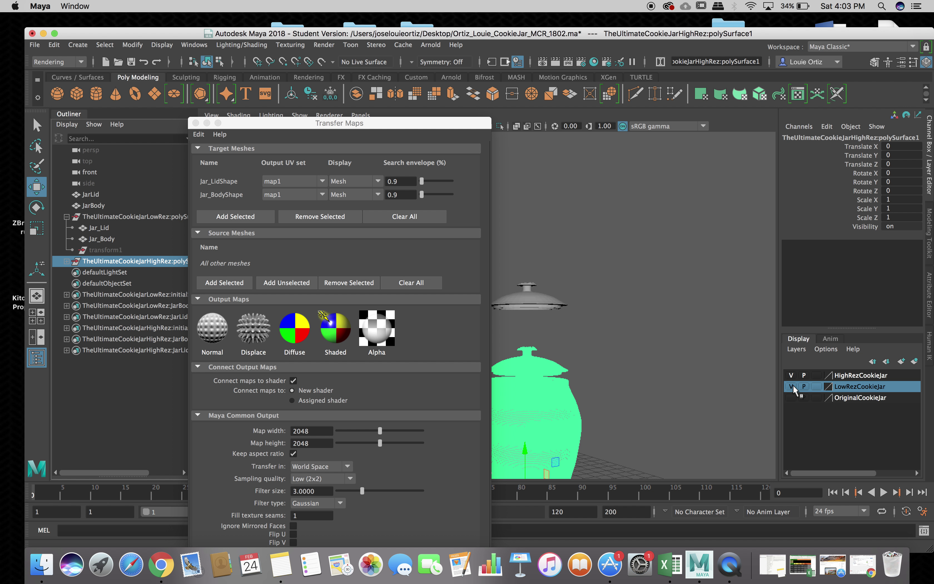
{"action": "left_click", "coordinate": [537, 296]}
{"action": "left_click_drag", "start_coordinate": [525, 243], "coordinate": [528, 305]}
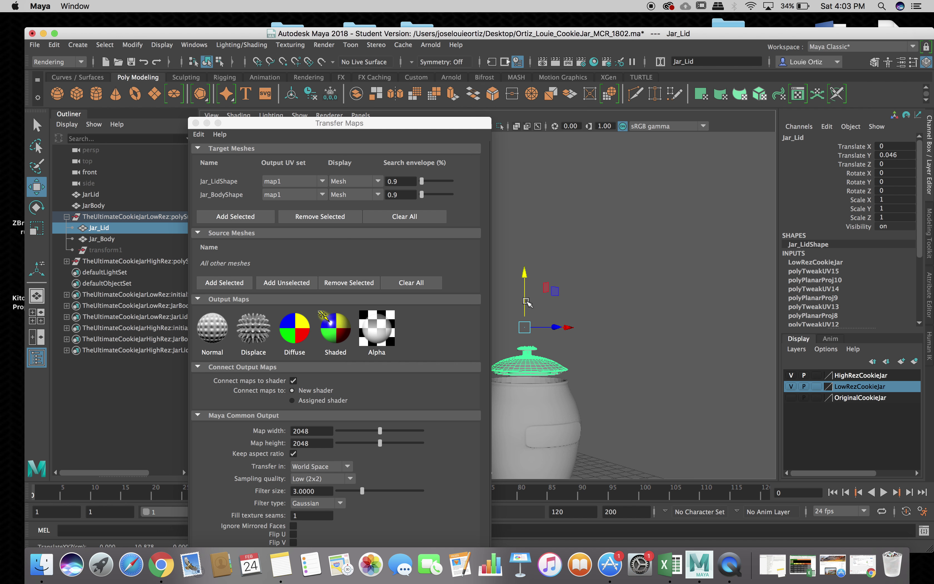
{"action": "scroll", "coordinate": [528, 303], "scroll_direction": "up", "scroll_amount": 5}
{"action": "scroll", "coordinate": [527, 301], "scroll_direction": "down", "scroll_amount": 4}
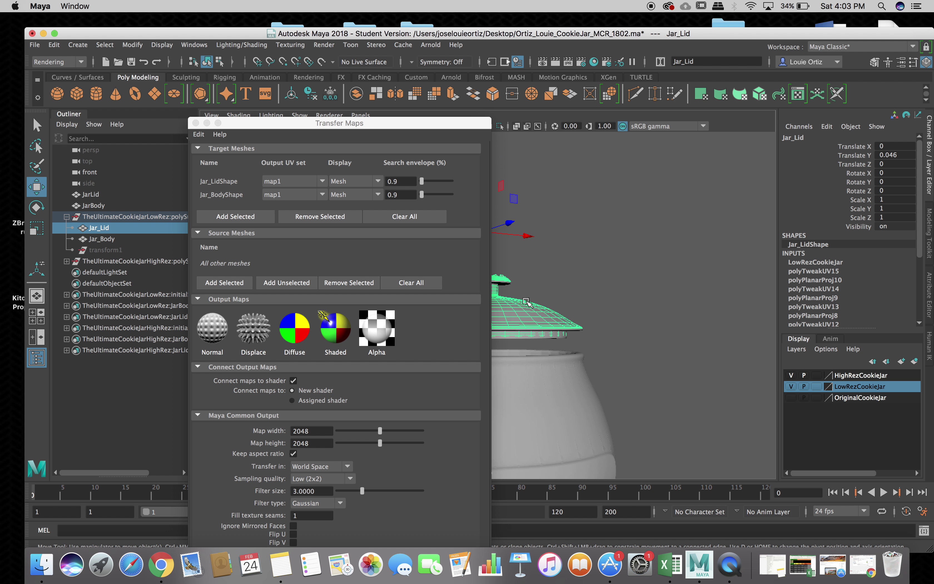
{"action": "left_click_drag", "start_coordinate": [422, 126], "coordinate": [301, 130]}
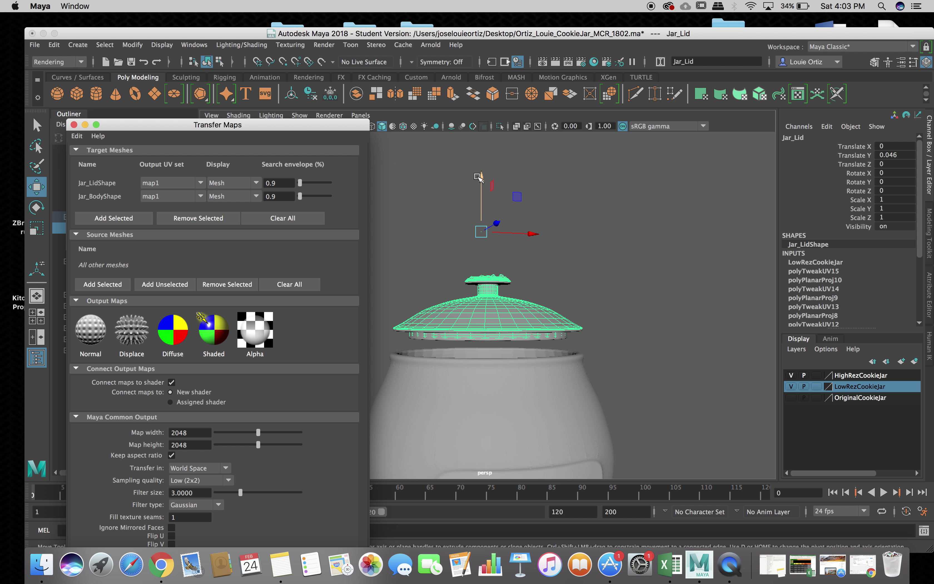
{"action": "left_click_drag", "start_coordinate": [479, 177], "coordinate": [480, 179]}
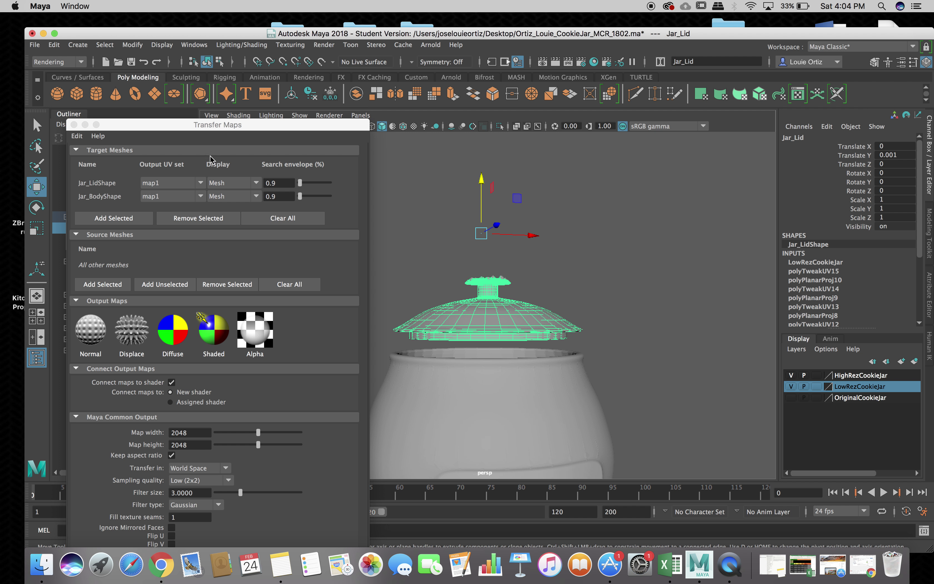
- Add the TheUltimateCookieJarHighRez group's meshes as the source meshes in Transfer Maps
{"action": "left_click_drag", "start_coordinate": [197, 127], "coordinate": [449, 142]}
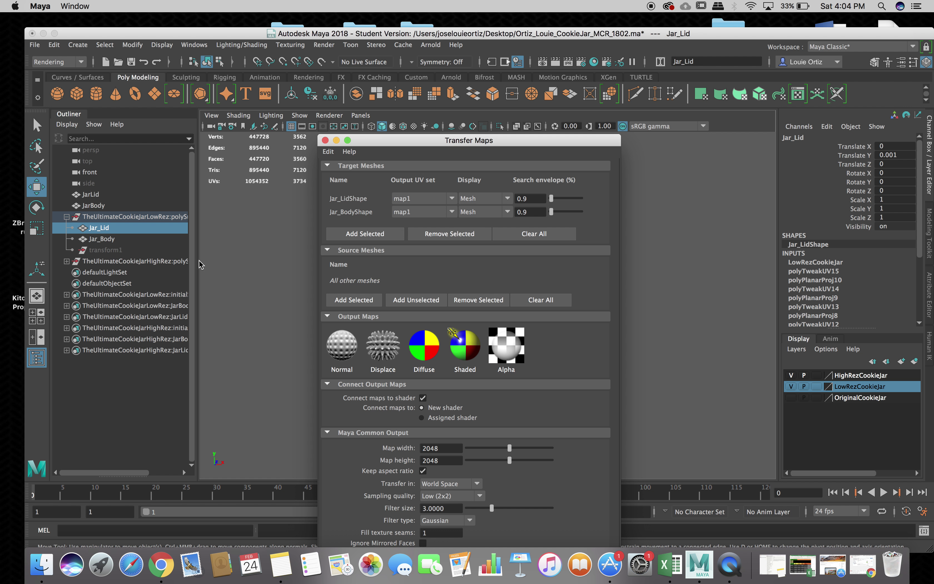
{"action": "left_click", "coordinate": [167, 262]}
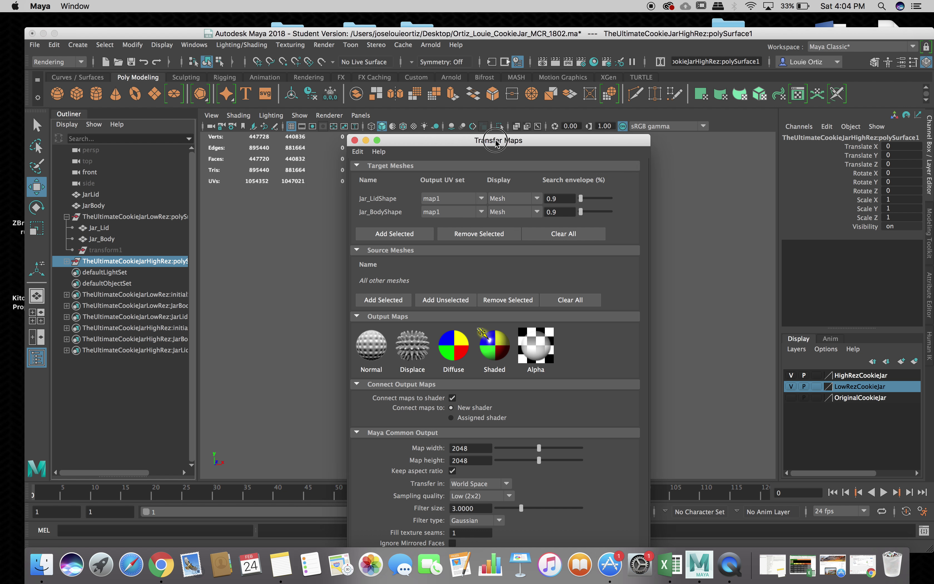
{"action": "left_click_drag", "start_coordinate": [437, 140], "coordinate": [809, 138]}
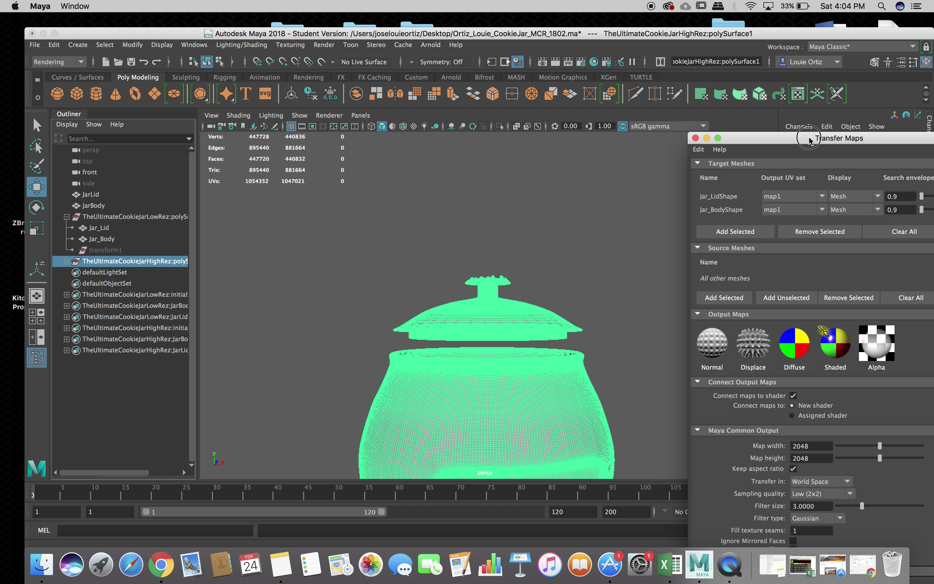
{"action": "left_click", "coordinate": [729, 296]}
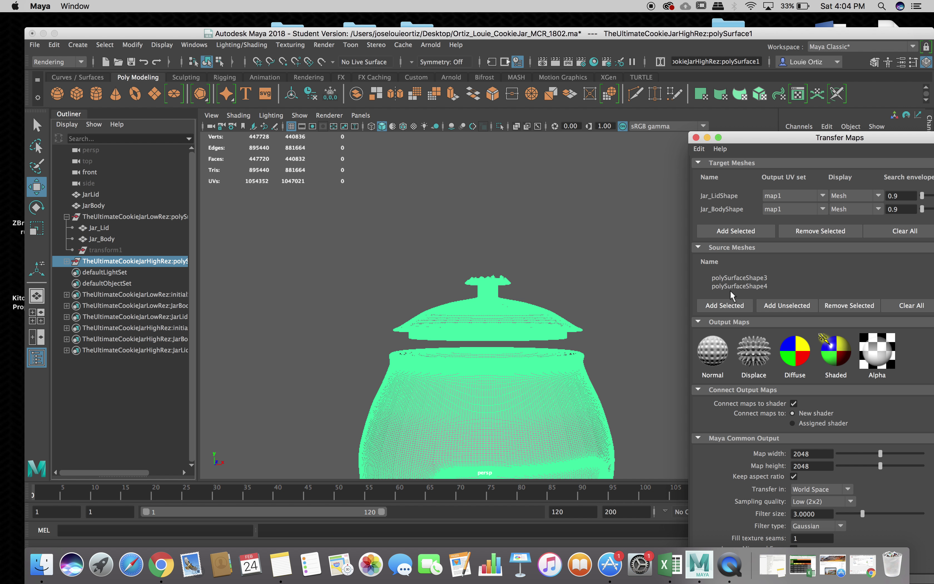
- Bring the whole Transfer Maps window into view and add a Normal map to the output maps
{"action": "left_click_drag", "start_coordinate": [762, 136], "coordinate": [674, 54]}
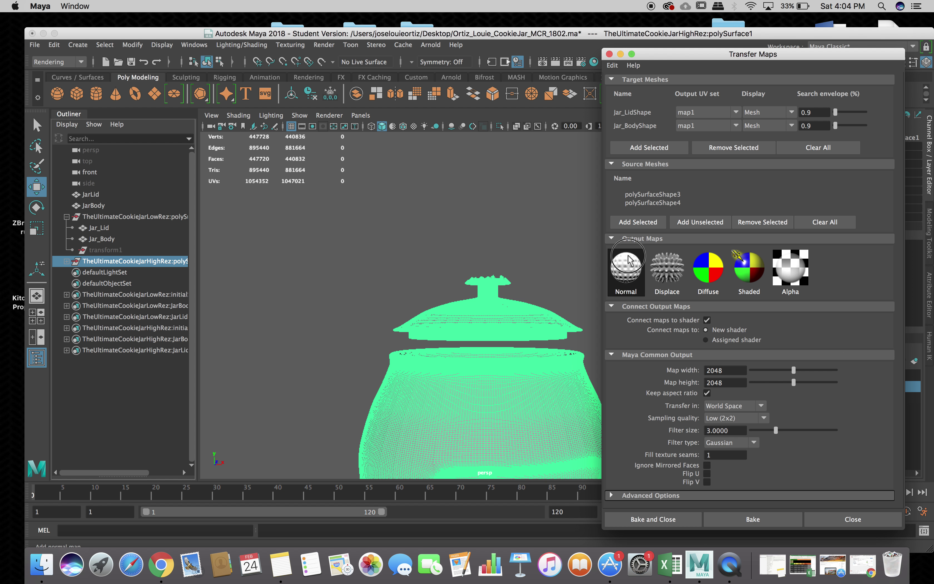
{"action": "left_click", "coordinate": [625, 267]}
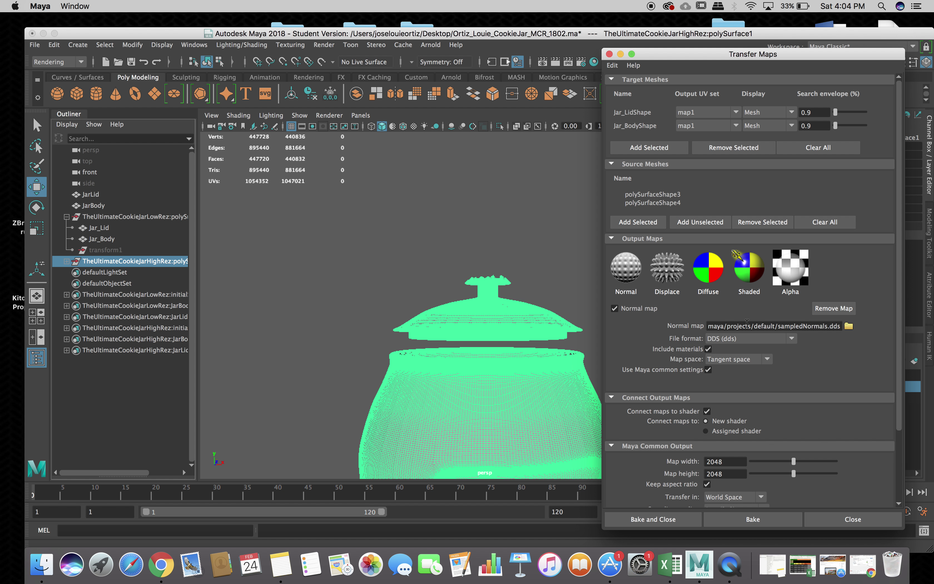
- Set the normal map's file format to JPEG and browse to the kitchen scene project's sourceimages folder for its output
{"action": "left_click", "coordinate": [791, 338]}
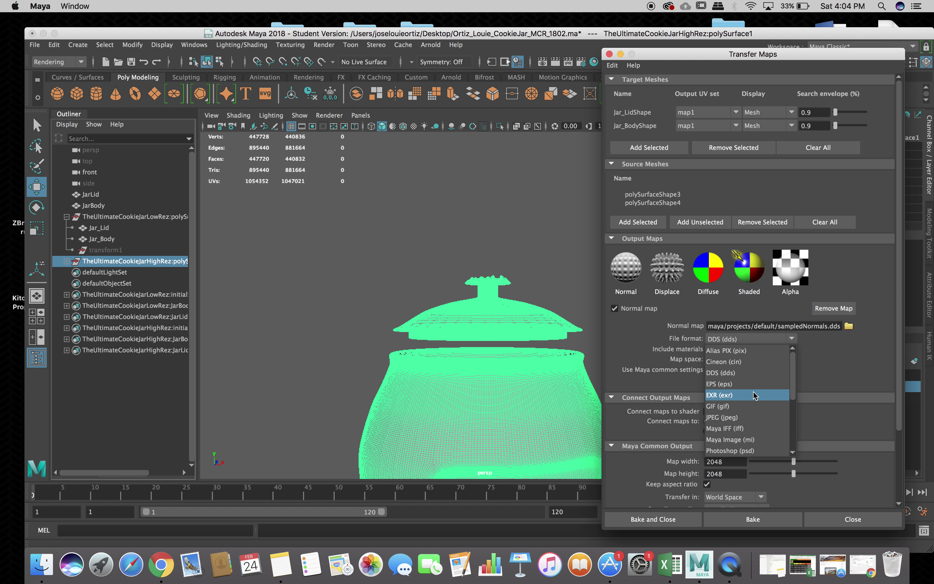
{"action": "left_click", "coordinate": [752, 416]}
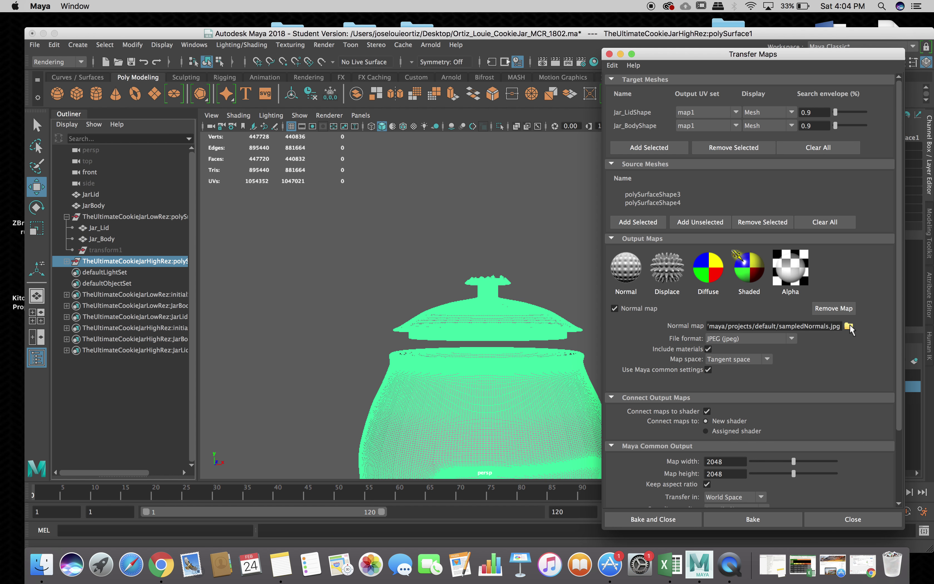
{"action": "left_click", "coordinate": [849, 326]}
{"action": "scroll", "coordinate": [186, 244], "scroll_direction": "down", "scroll_amount": 1}
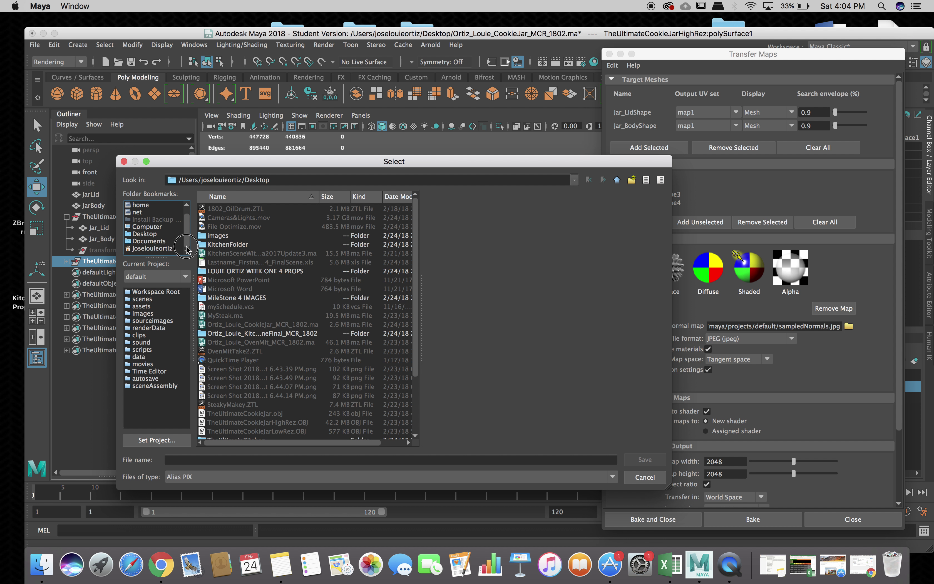
{"action": "left_click", "coordinate": [161, 235]}
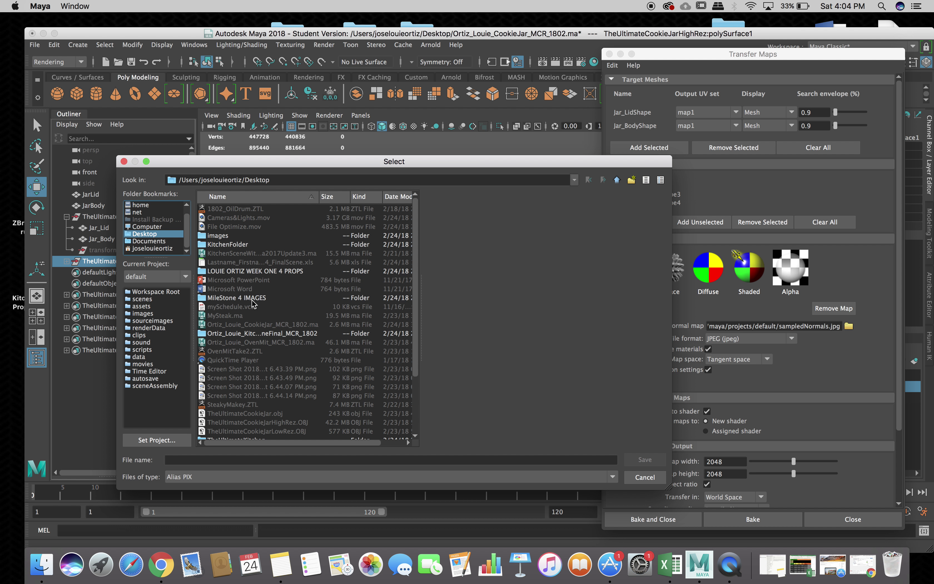
{"action": "double_click", "coordinate": [269, 334]}
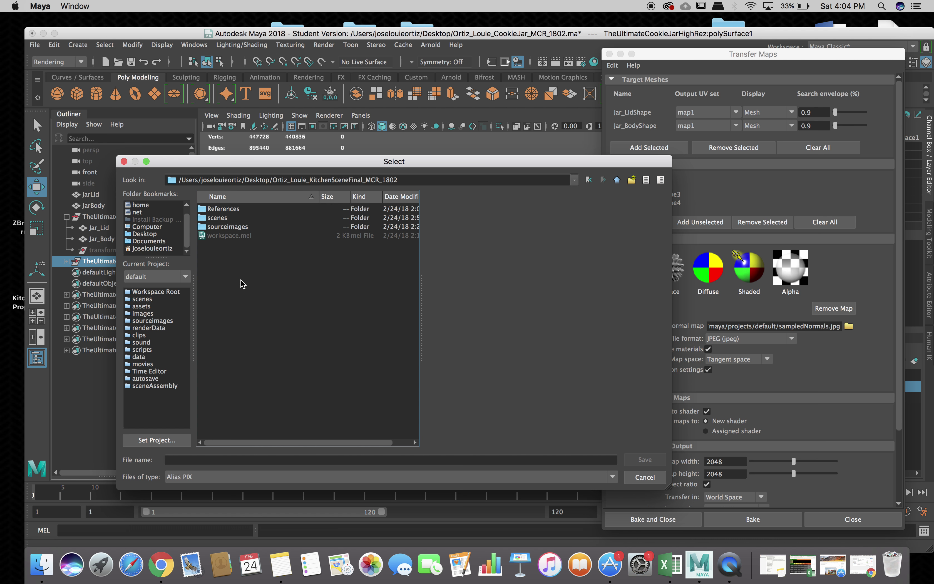
{"action": "double_click", "coordinate": [224, 227]}
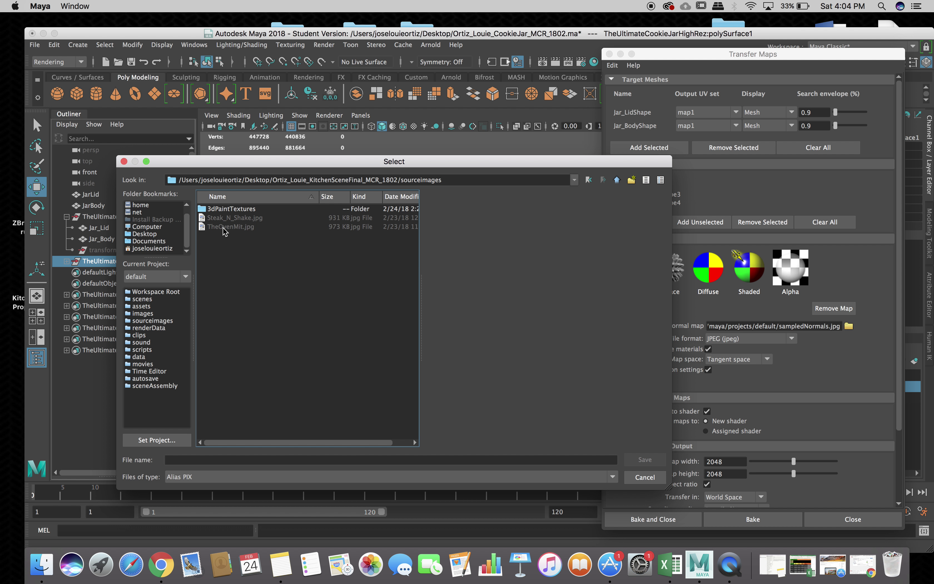
- Name the normal map output file CookieJar, choose the JPEG file type, and save the path
{"action": "left_click", "coordinate": [342, 459]}
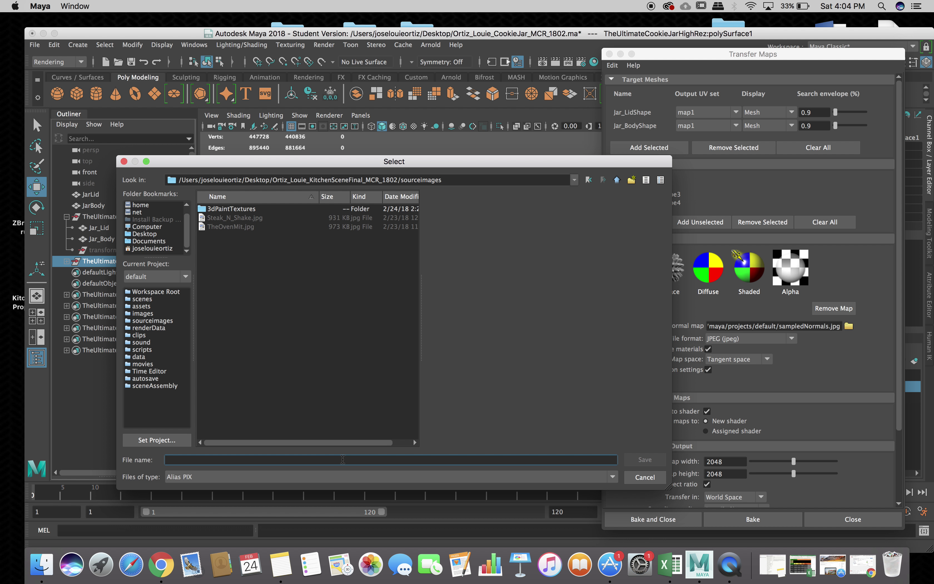
{"action": "type", "text": "C"}
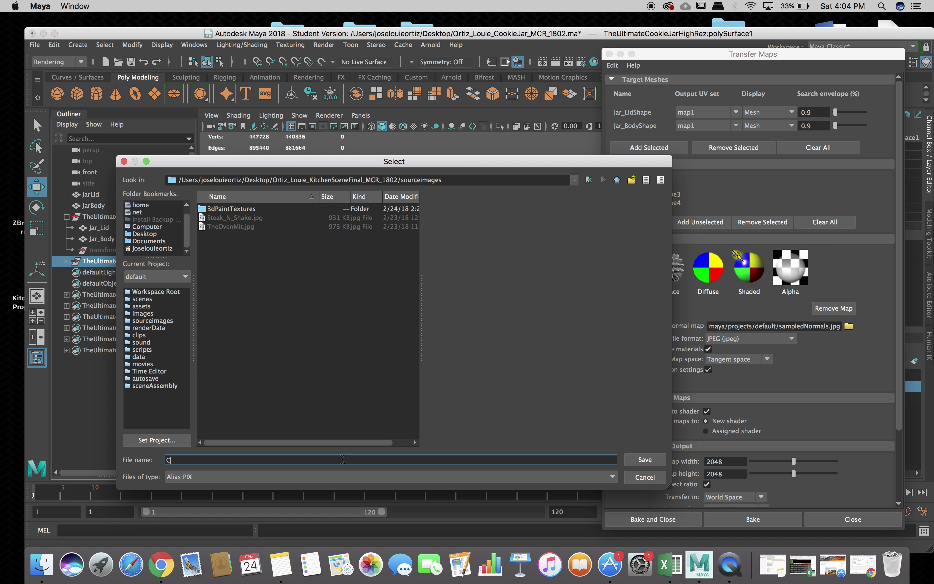
{"action": "type", "text": "ooki"}
{"action": "left_click", "coordinate": [471, 477]}
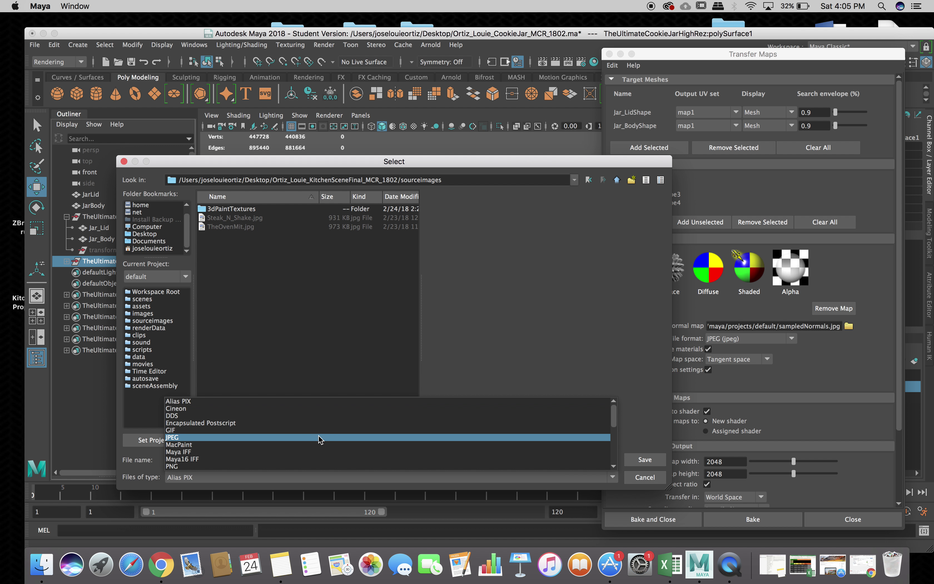
{"action": "left_click", "coordinate": [318, 438]}
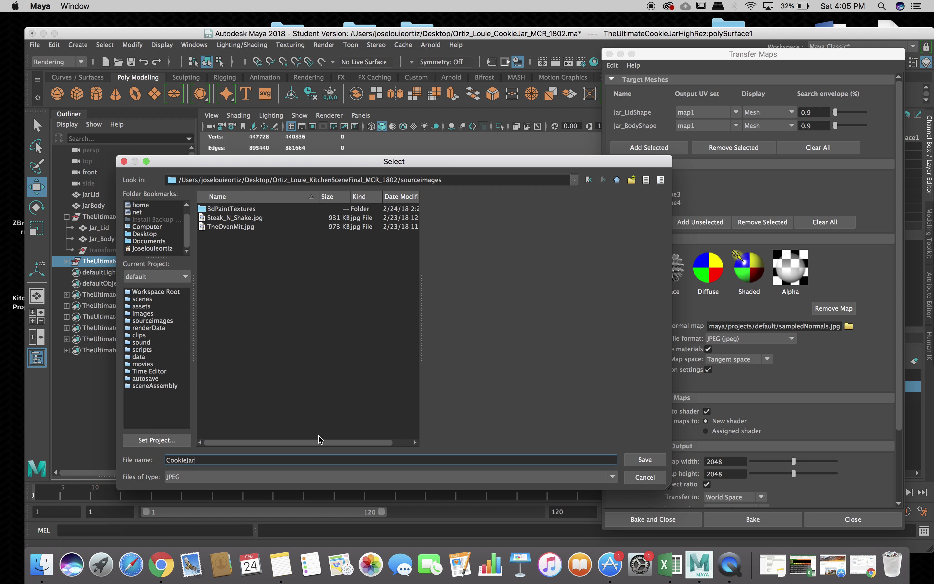
{"action": "left_click", "coordinate": [637, 462]}
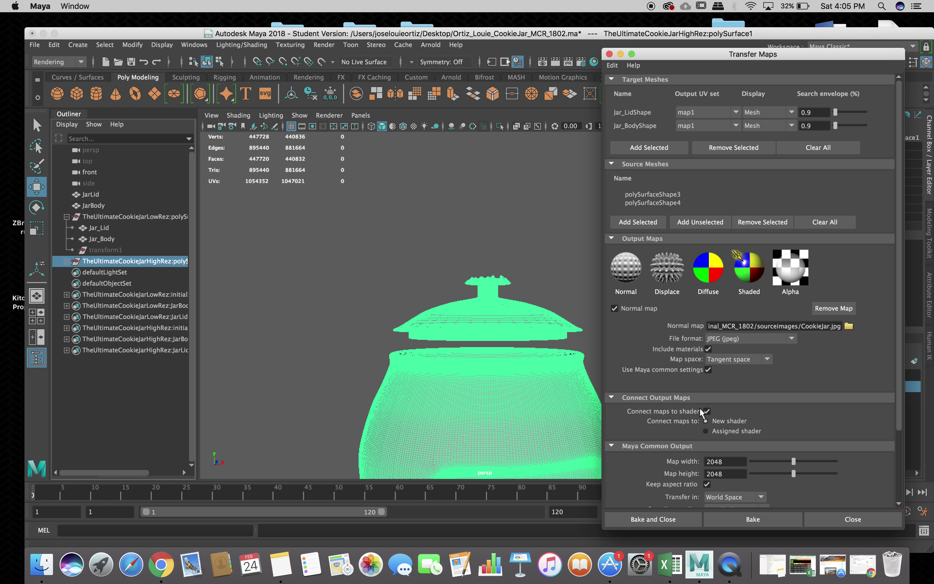
- Review the 2048 x 2048 output settings and bake the normal map, keeping Transfer Maps open
{"action": "scroll", "coordinate": [763, 435], "scroll_direction": "down", "scroll_amount": 3}
{"action": "scroll", "coordinate": [763, 435], "scroll_direction": "down", "scroll_amount": 1}
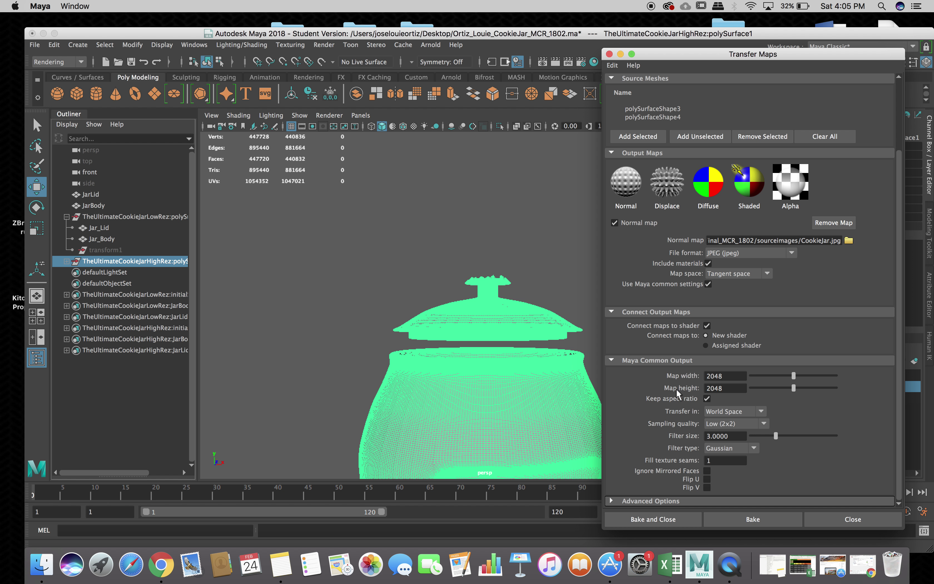
{"action": "scroll", "coordinate": [758, 388], "scroll_direction": "up", "scroll_amount": 4}
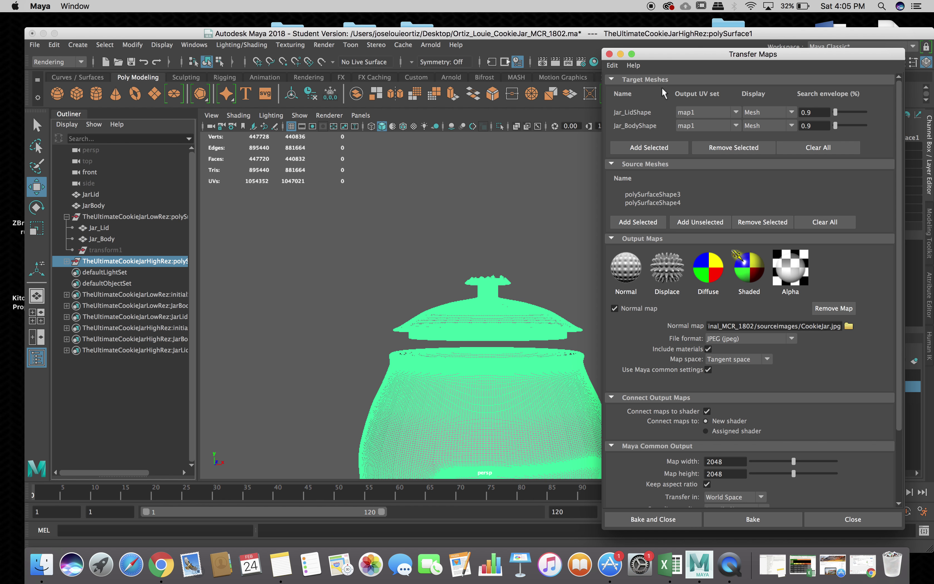
{"action": "left_click_drag", "start_coordinate": [690, 58], "coordinate": [493, 70]}
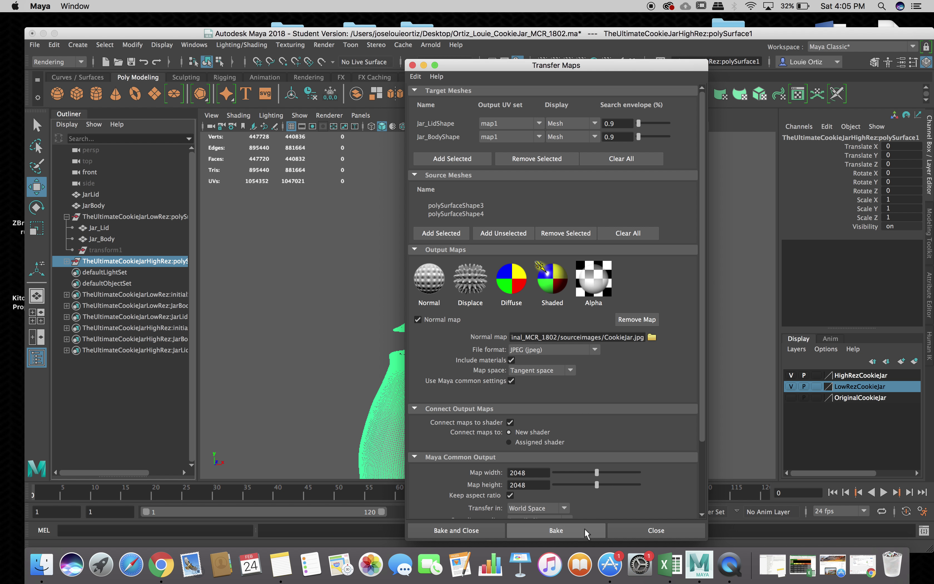
{"action": "left_click", "coordinate": [586, 536]}
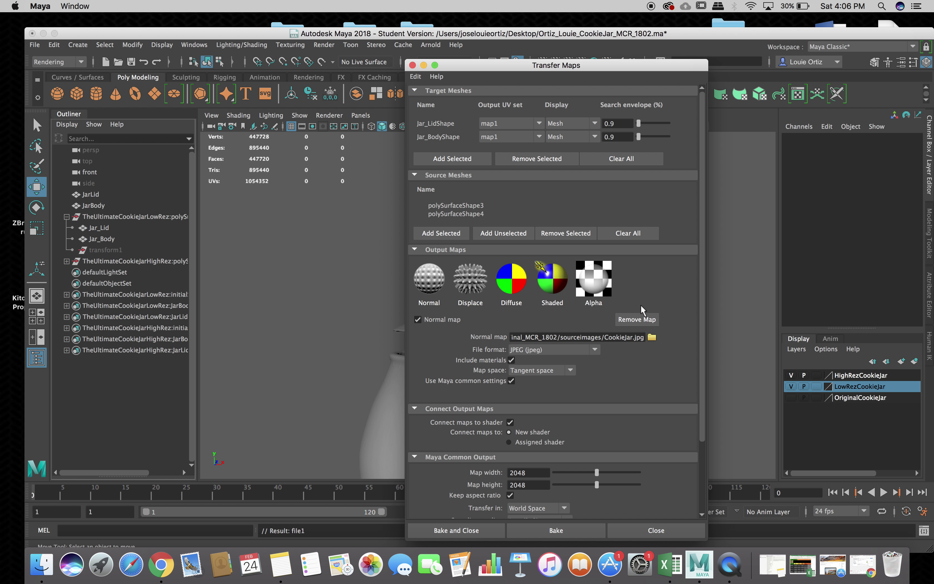
- Clear the Transfer Maps window from the jar, hide the HighRezCookieJar layer, and turn on textured display
{"action": "left_click", "coordinate": [577, 65]}
{"action": "left_click_drag", "start_coordinate": [578, 65], "coordinate": [184, 90]}
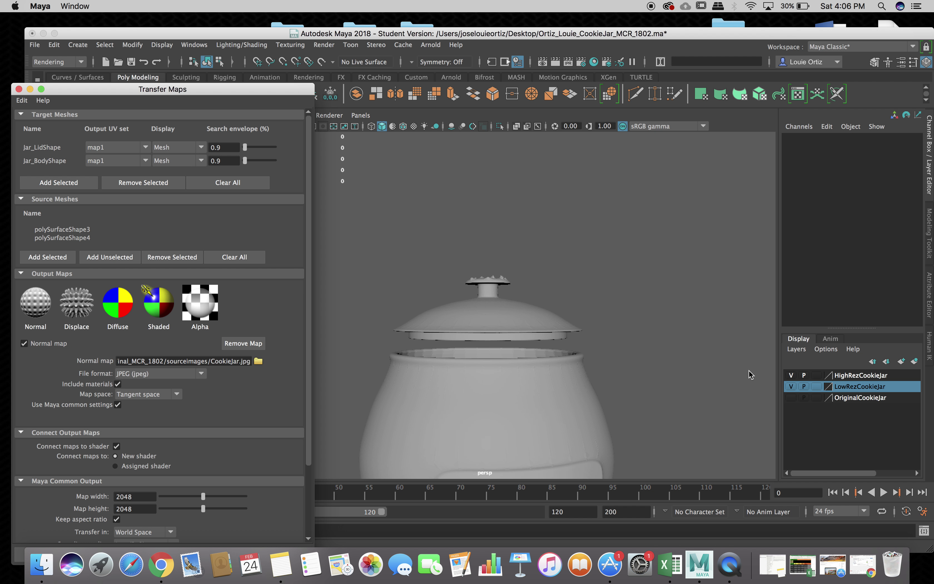
{"action": "left_click", "coordinate": [789, 375]}
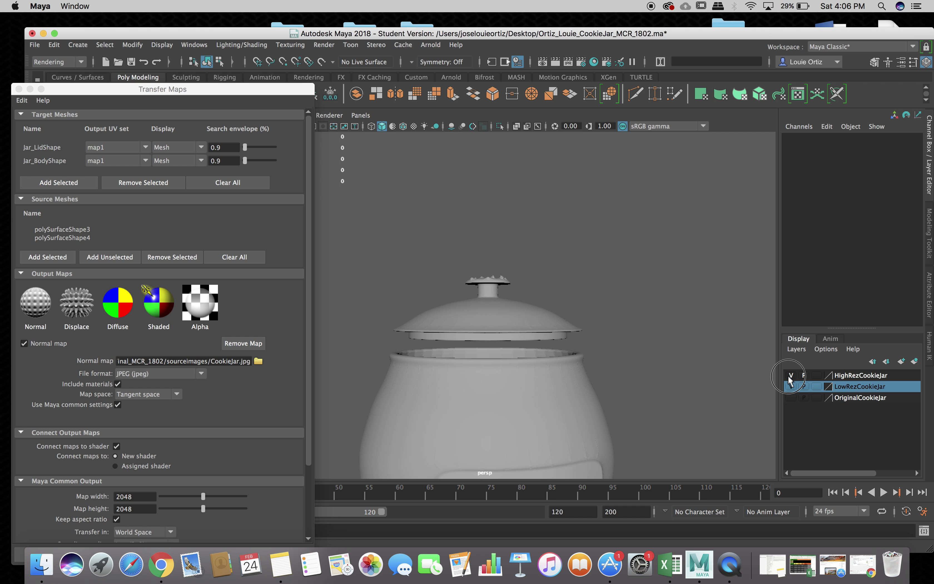
{"action": "key", "text": "6"}
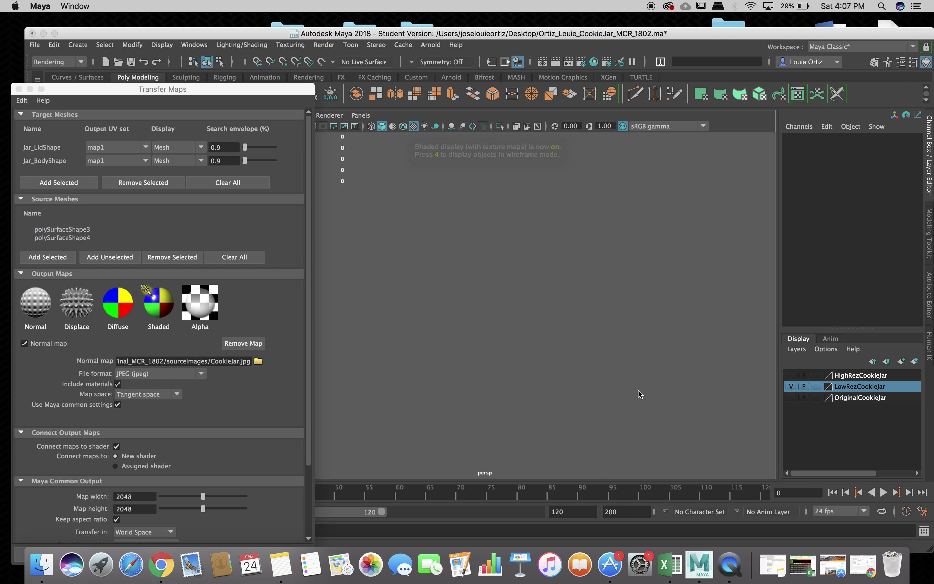
{"action": "left_click_drag", "start_coordinate": [638, 389], "coordinate": [600, 380], "text": "alt"}
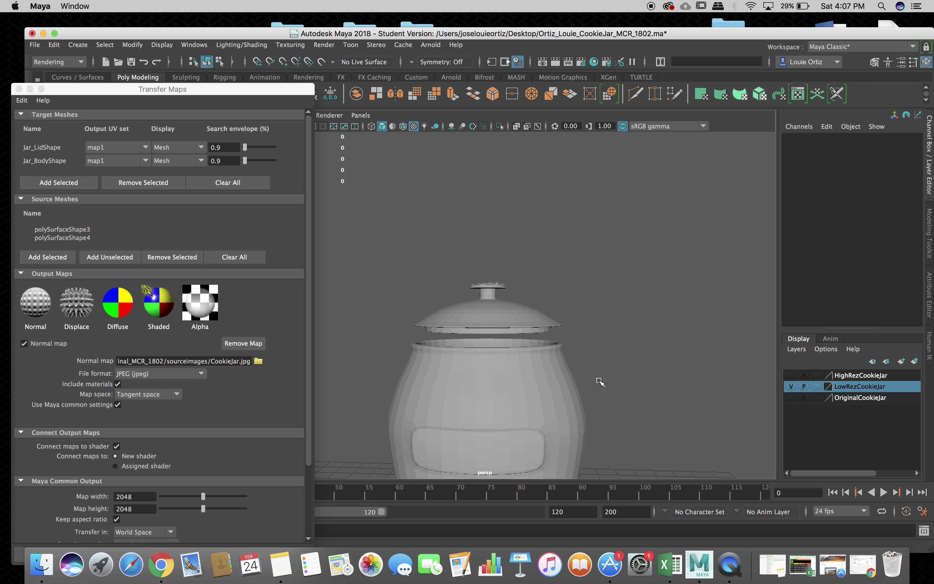
- Inspect the low-rez jar body and lid in textured display, selecting them individually and through the TheUltimateCookieJarLowRez group
{"action": "left_click", "coordinate": [531, 392]}
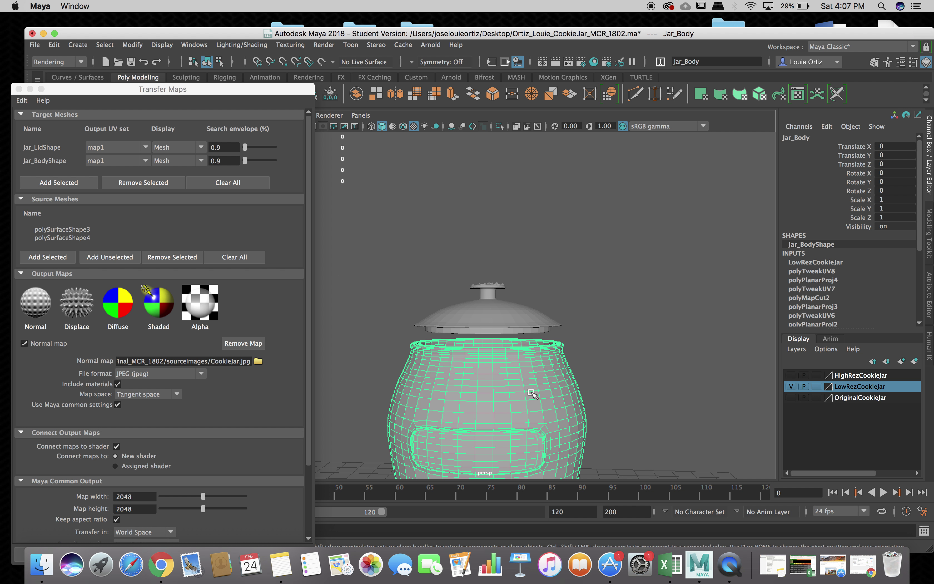
{"action": "left_click", "coordinate": [525, 325]}
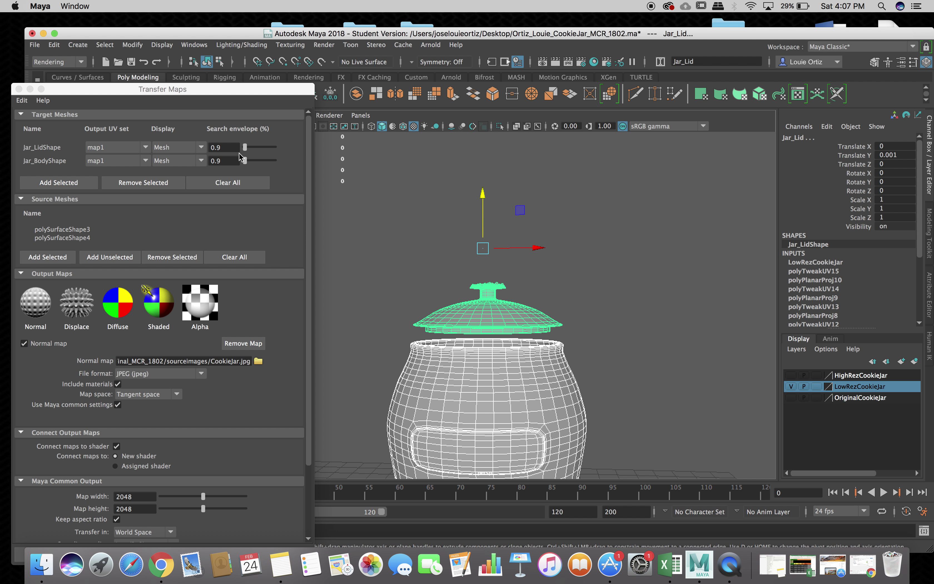
{"action": "left_click_drag", "start_coordinate": [201, 89], "coordinate": [190, 365]}
{"action": "left_click", "coordinate": [129, 218]}
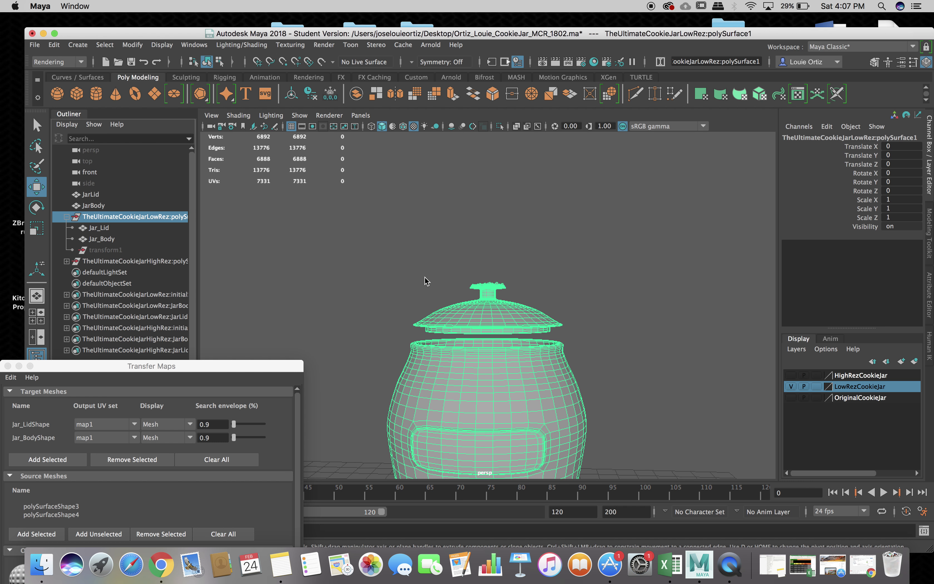
{"action": "key", "text": "6"}
{"action": "left_click", "coordinate": [408, 292]}
{"action": "left_click", "coordinate": [455, 323]}
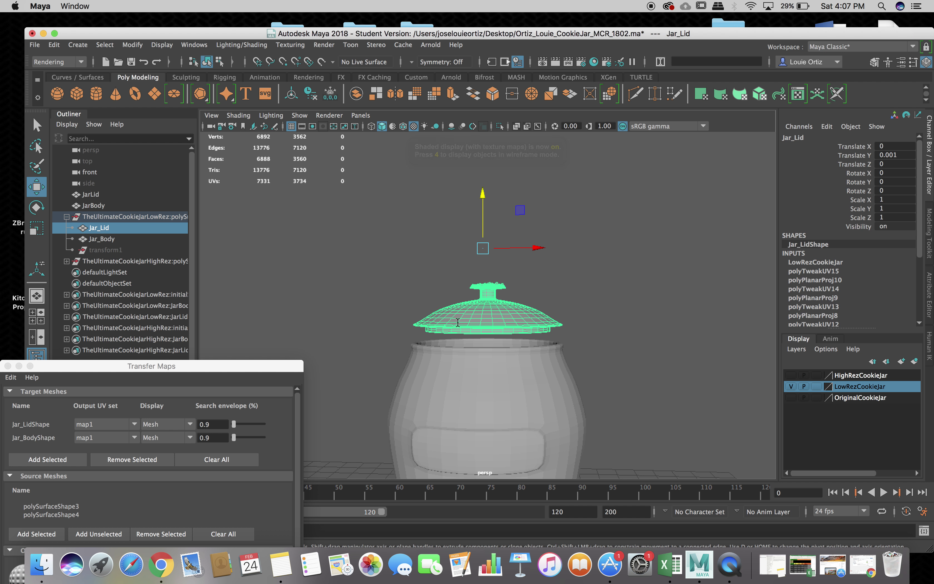
{"action": "left_click", "coordinate": [417, 318]}
- Uncover the desktop, move the kitchen scene project folder to a free spot, and bring the Maya window back up
{"action": "left_click_drag", "start_coordinate": [446, 35], "coordinate": [446, 364]}
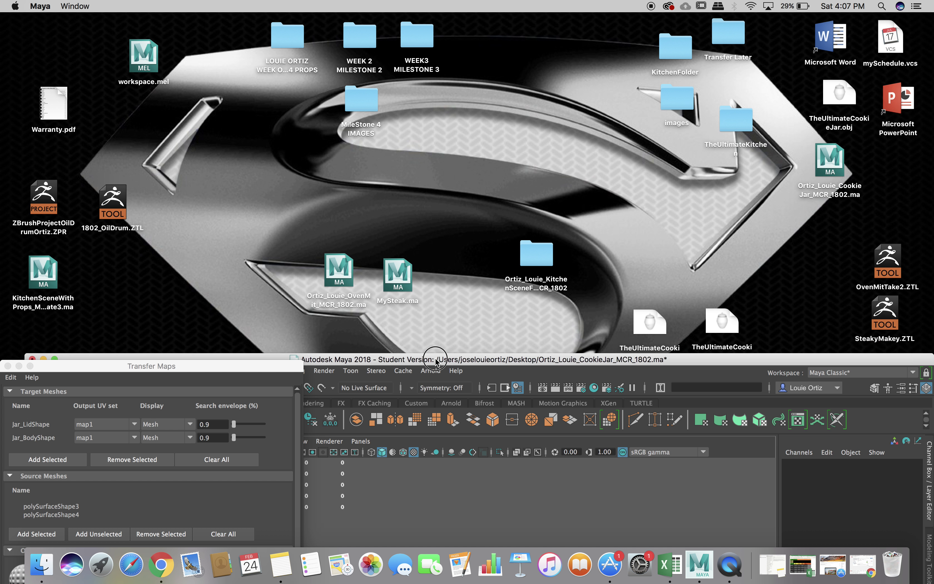
{"action": "left_click_drag", "start_coordinate": [521, 263], "coordinate": [784, 247]}
{"action": "left_click_drag", "start_coordinate": [610, 360], "coordinate": [415, 55]}
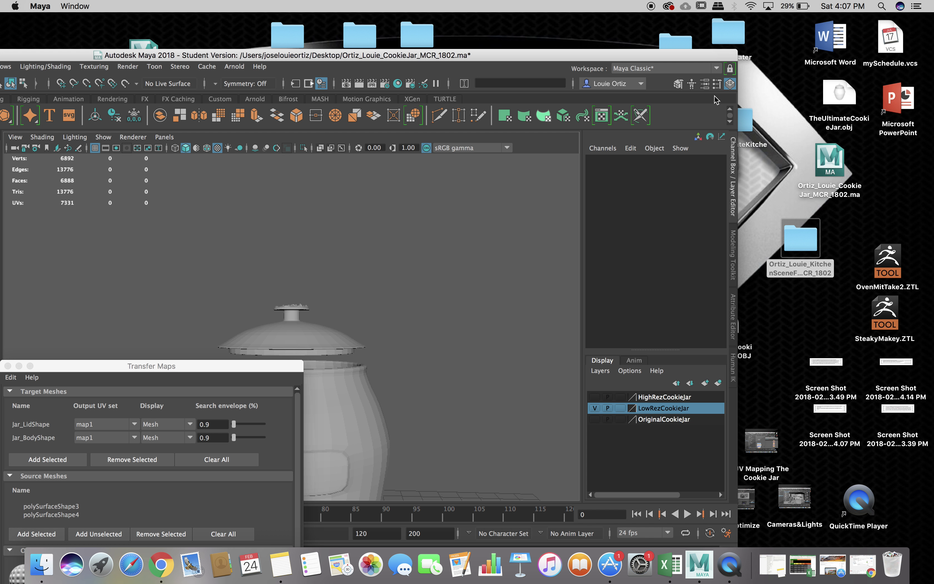
- Show the Attribute Editor for the TheUltimateCookieJarLowRez group and expand its Pivots attributes
{"action": "left_click", "coordinate": [705, 84]}
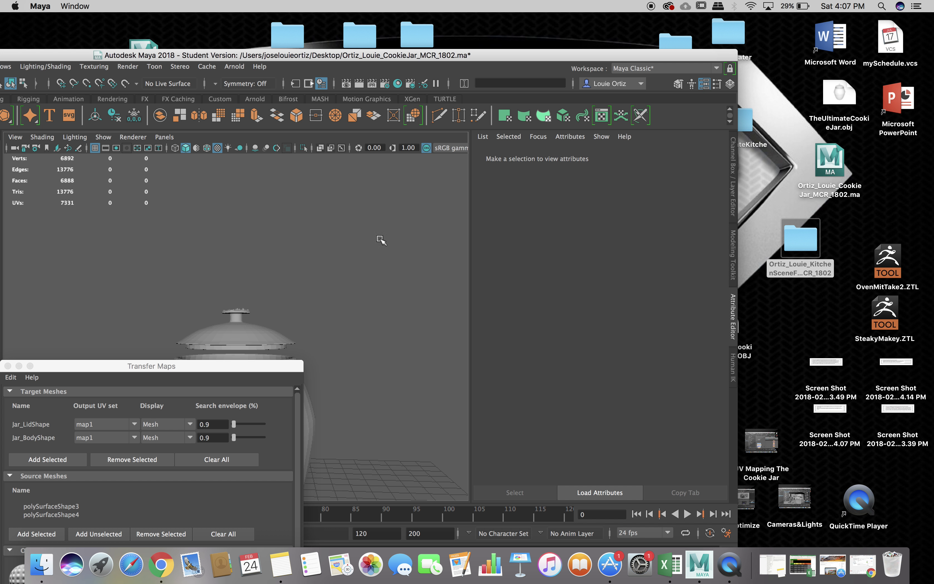
{"action": "left_click_drag", "start_coordinate": [214, 56], "coordinate": [337, 46]}
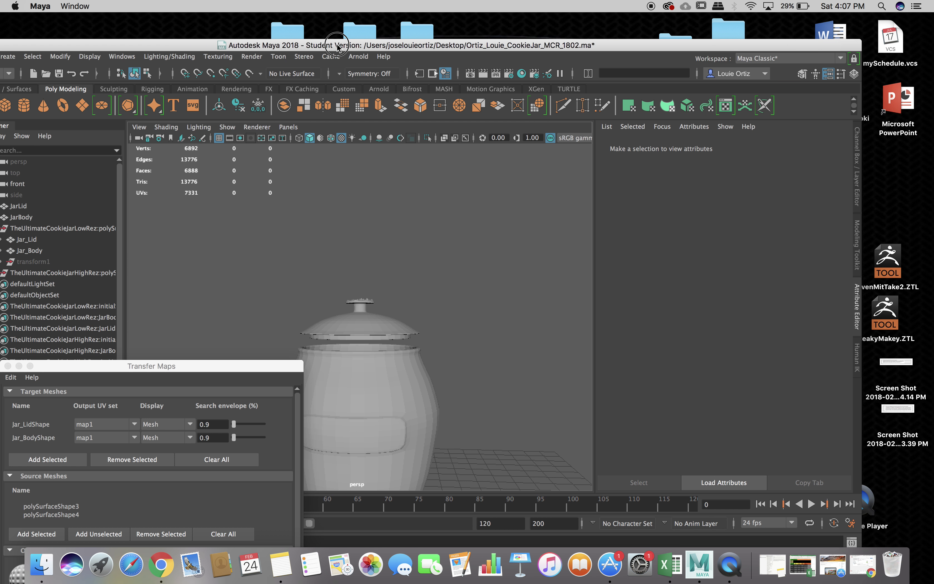
{"action": "left_click", "coordinate": [86, 228]}
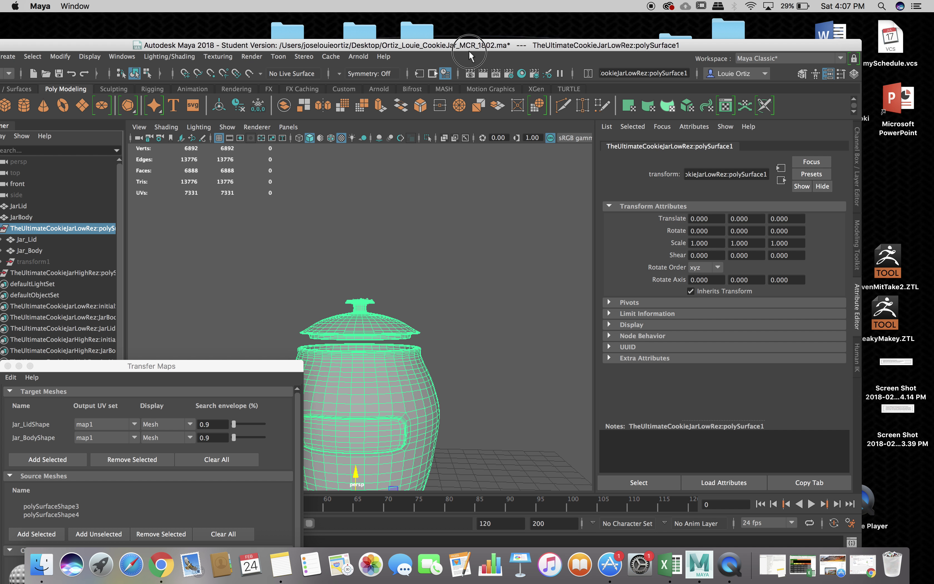
{"action": "left_click", "coordinate": [443, 50]}
{"action": "left_click_drag", "start_coordinate": [443, 50], "coordinate": [332, 44]}
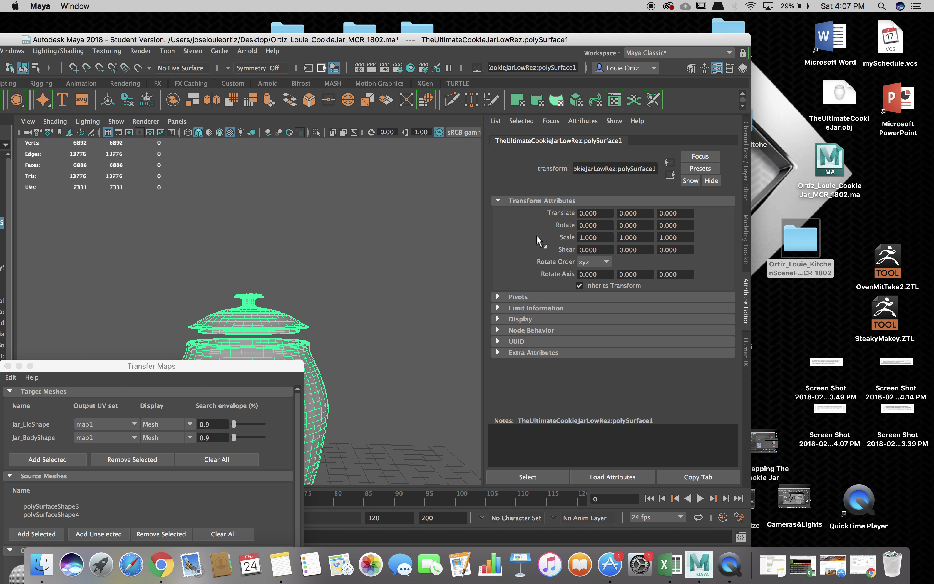
{"action": "left_click", "coordinate": [523, 297]}
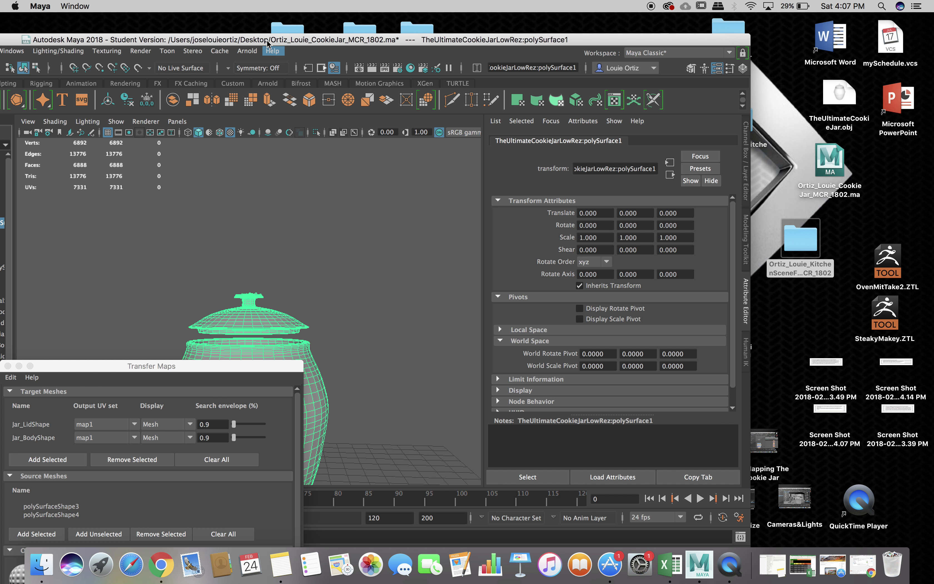
- Reposition the Maya and Transfer Maps windows to fit the screen and show the Channel Box / Layer Editor again
{"action": "left_click_drag", "start_coordinate": [273, 39], "coordinate": [463, 19]}
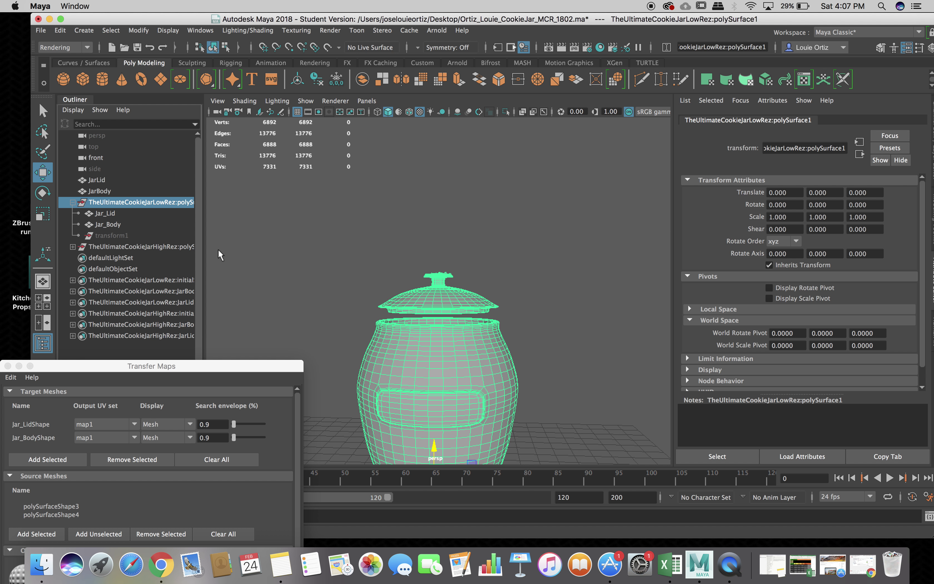
{"action": "left_click_drag", "start_coordinate": [191, 365], "coordinate": [229, 106]}
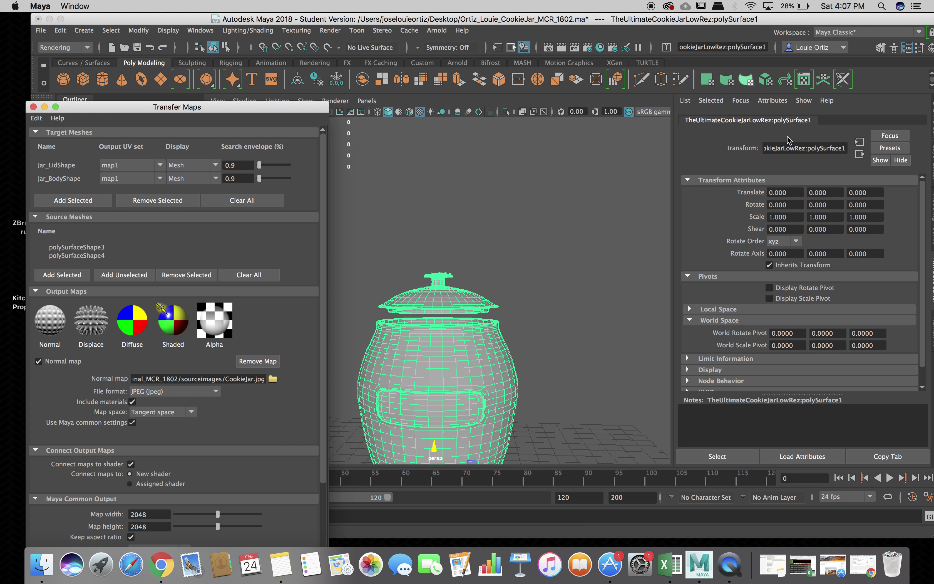
{"action": "left_click", "coordinate": [879, 45]}
{"action": "left_click", "coordinate": [880, 47]}
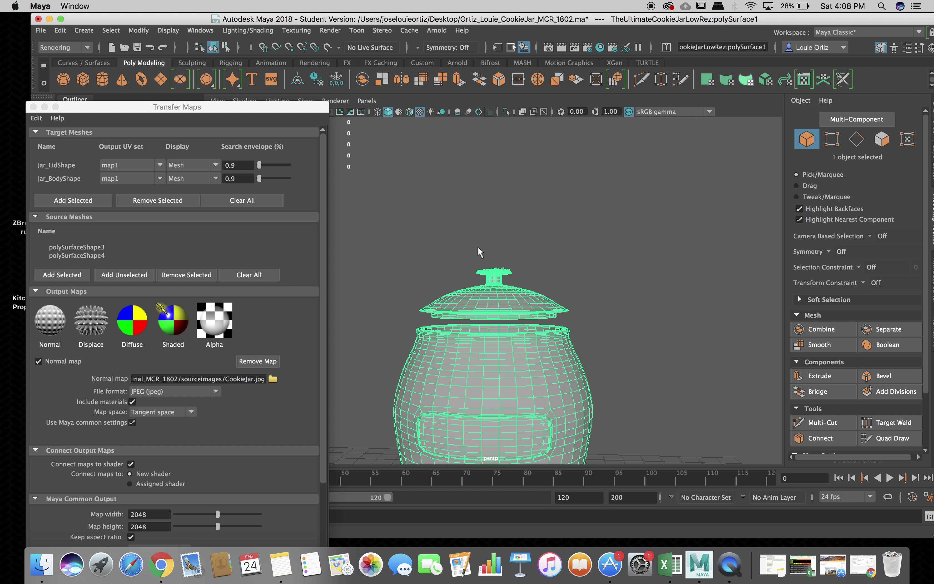
{"action": "left_click_drag", "start_coordinate": [183, 111], "coordinate": [157, 38]}
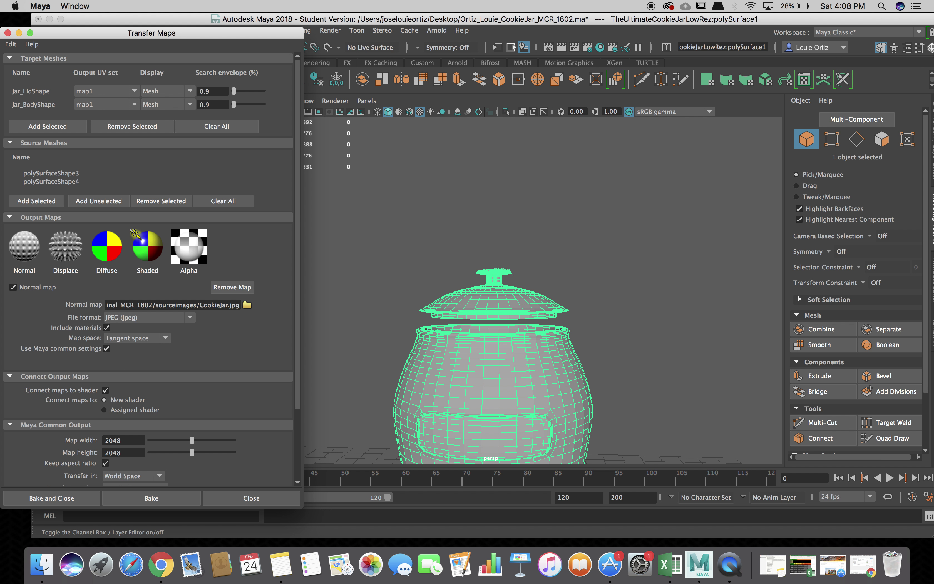
{"action": "left_click", "coordinate": [930, 47]}
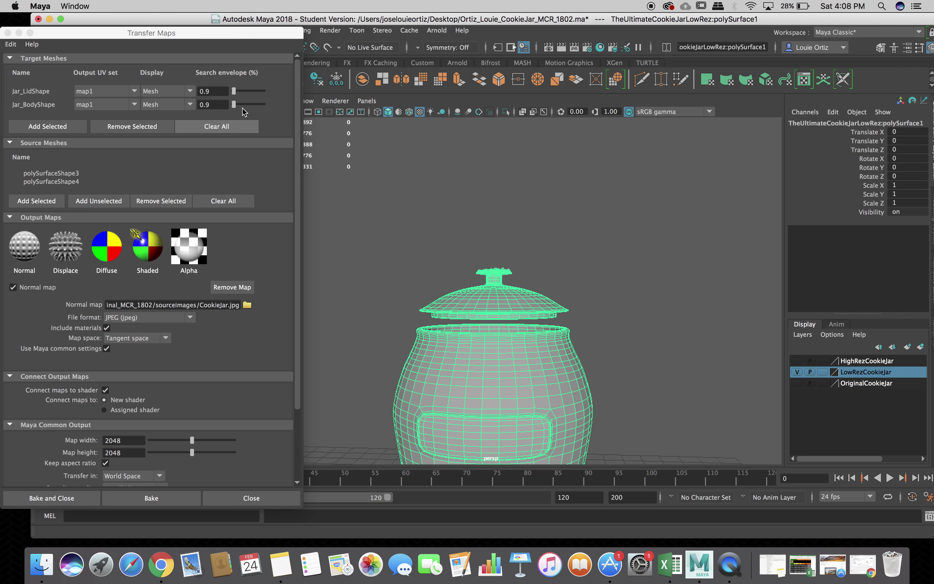
- Set the search envelope of both target meshes, Jar_LidShape and Jar_BodyShape, to 1.0
{"action": "double_click", "coordinate": [211, 92]}
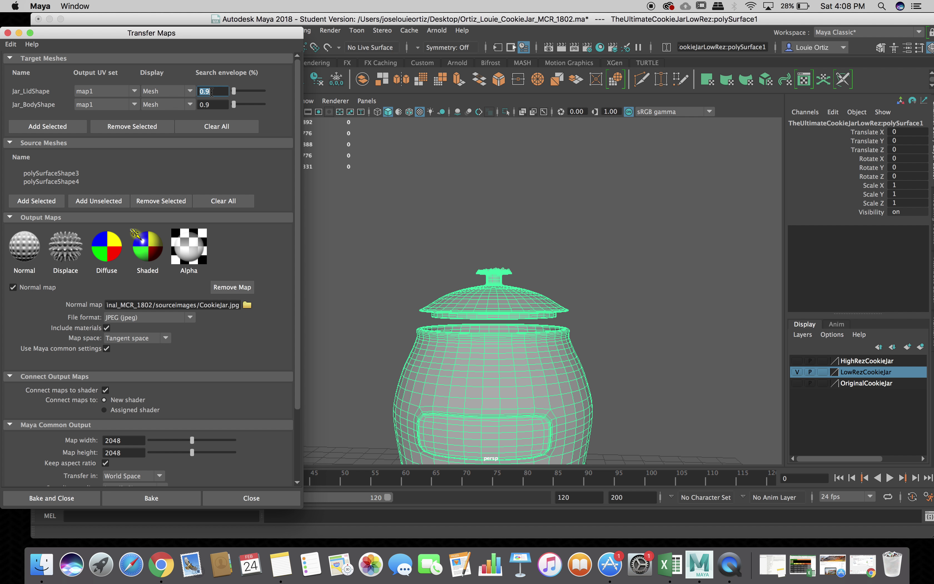
{"action": "type", "text": "1"}
{"action": "left_click", "coordinate": [215, 104]}
{"action": "type", "text": "1"}
{"action": "left_click", "coordinate": [345, 248]}
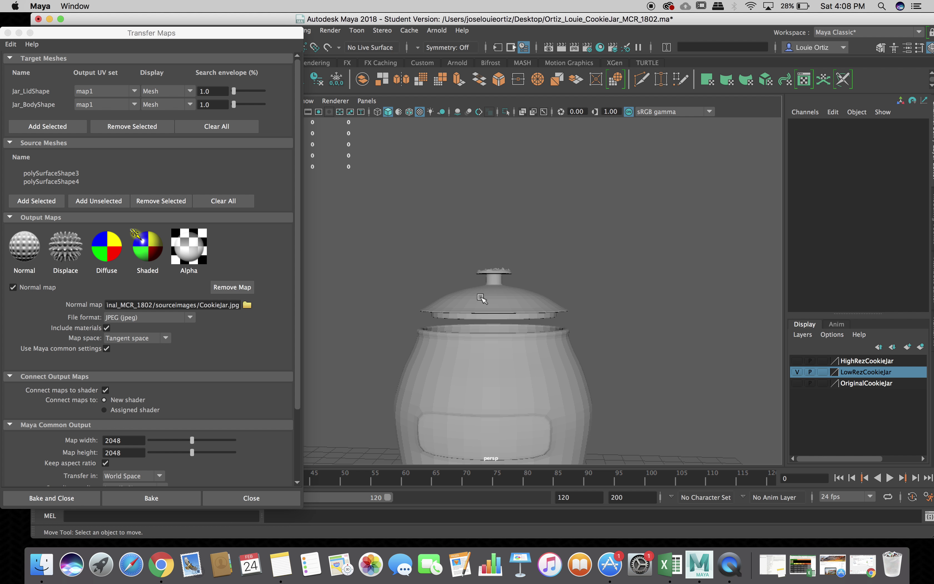
- Select the TheUltimateCookieJarLowRez group and bake the normal map, keeping the Transfer Maps window clear of the jar
{"action": "left_click_drag", "start_coordinate": [351, 96], "coordinate": [356, 98]}
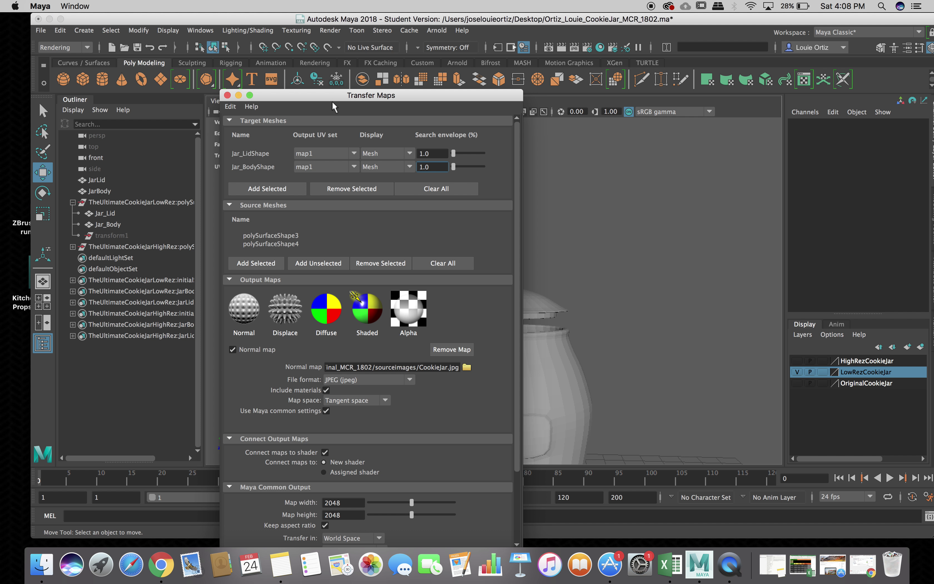
{"action": "left_click", "coordinate": [152, 202]}
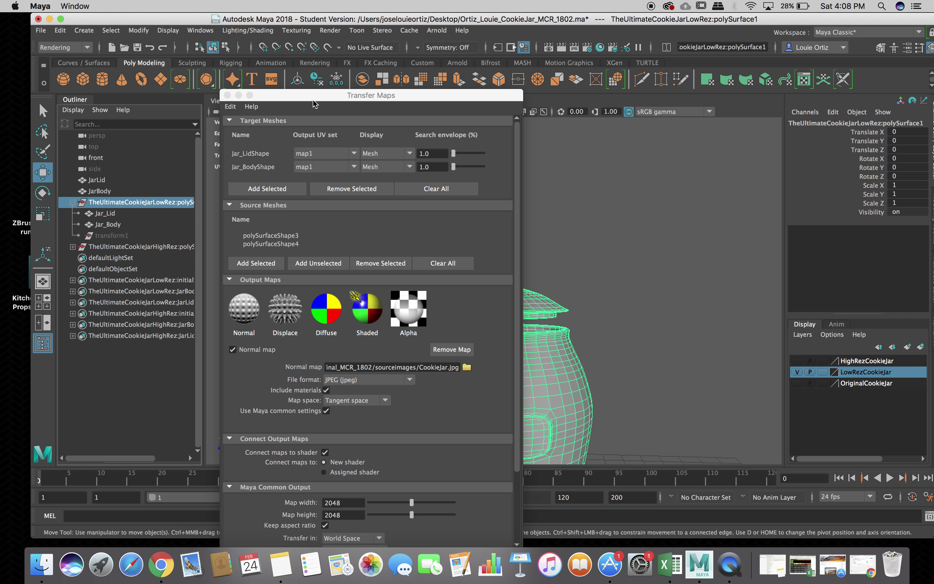
{"action": "left_click_drag", "start_coordinate": [314, 100], "coordinate": [158, 27]}
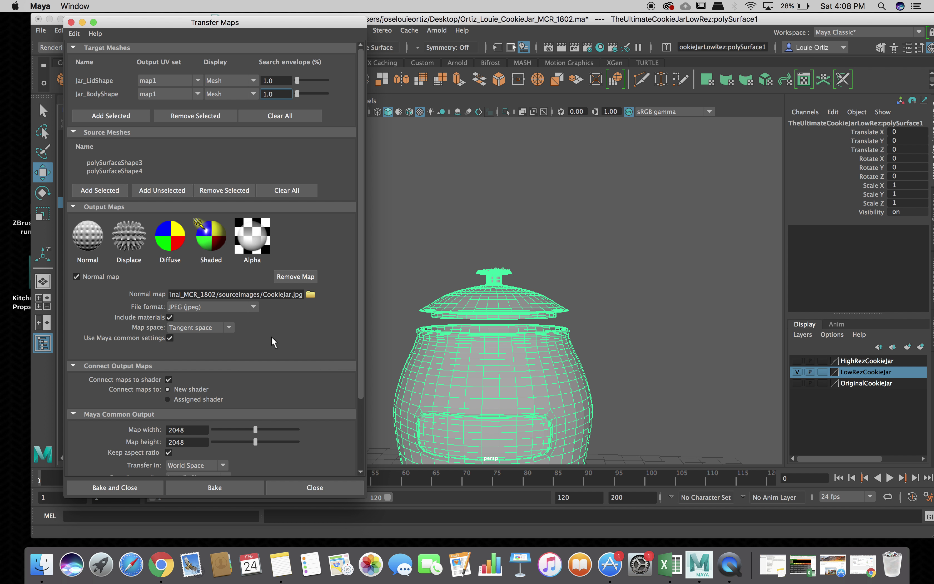
{"action": "left_click", "coordinate": [233, 488]}
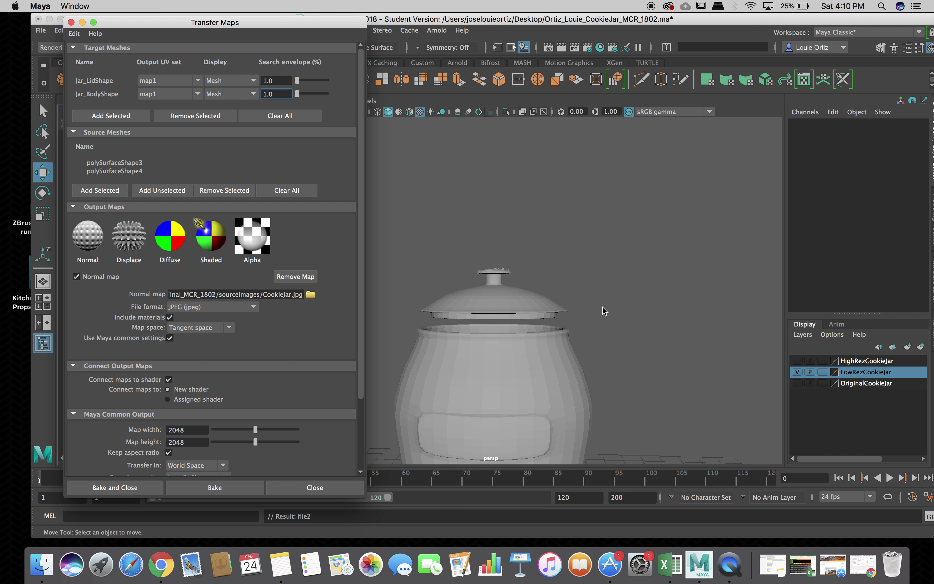
- Move the Transfer Maps window aside and inspect the baked low-rez jar from several angles in textured display
{"action": "left_click_drag", "start_coordinate": [619, 350], "coordinate": [573, 396], "text": "alt"}
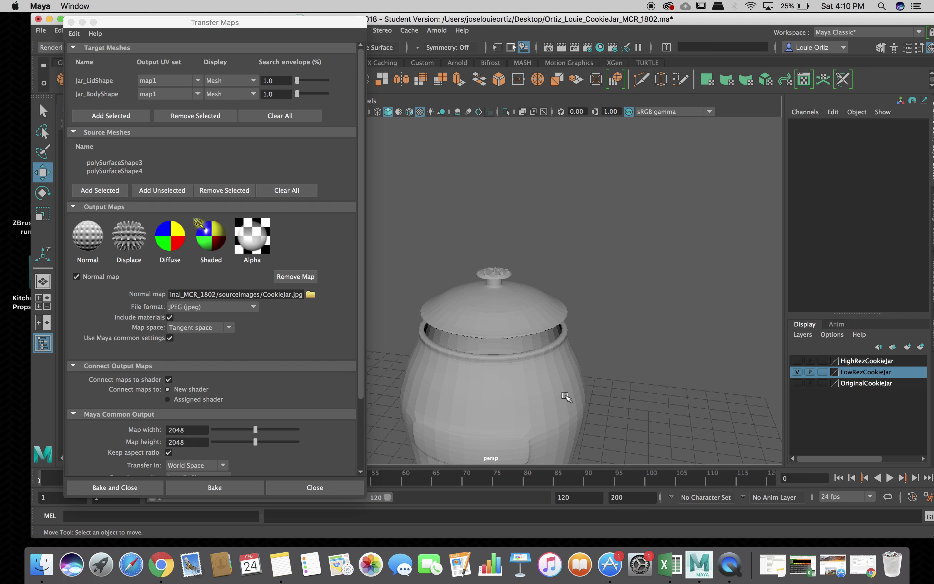
{"action": "left_click_drag", "start_coordinate": [180, 27], "coordinate": [72, 331]}
{"action": "left_click", "coordinate": [146, 203]}
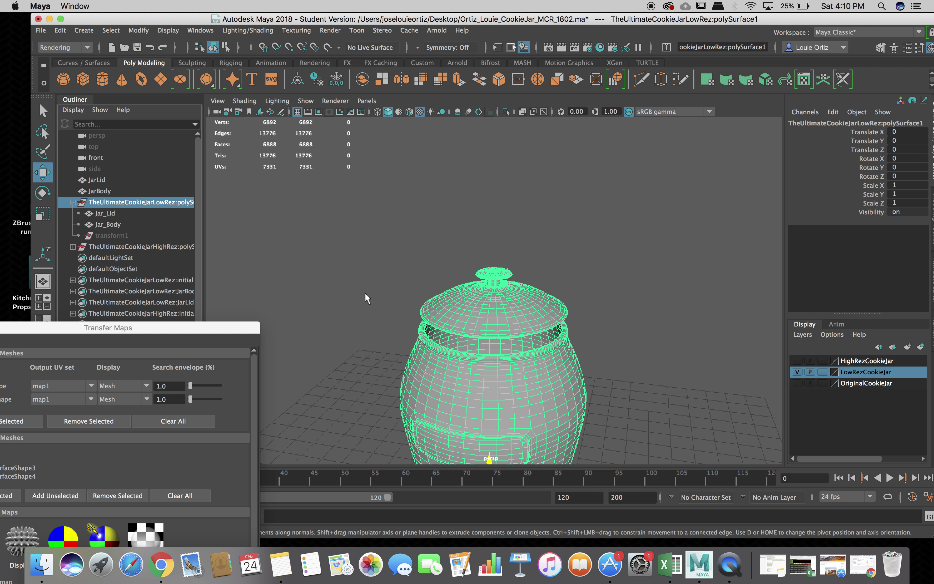
{"action": "key", "text": "6"}
{"action": "left_click", "coordinate": [598, 308]}
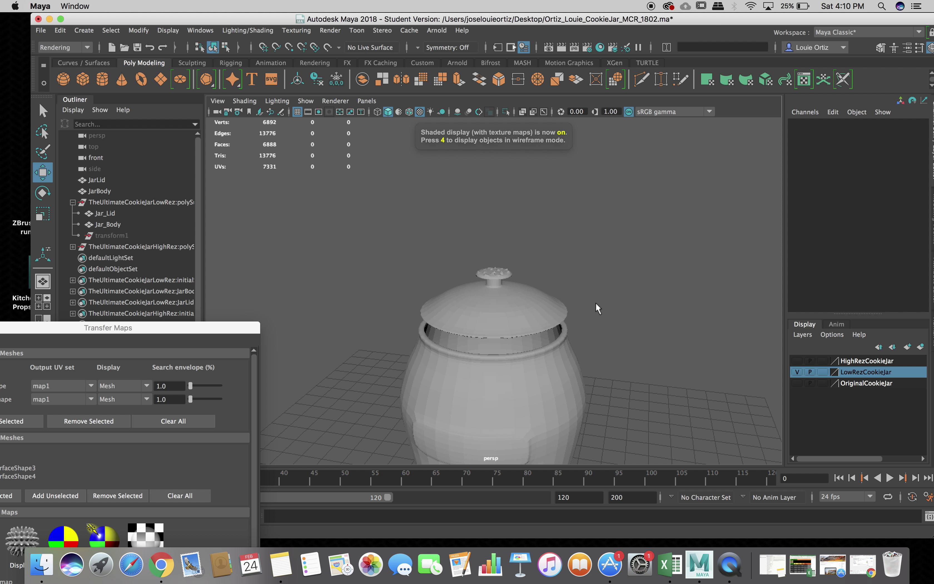
{"action": "mouse_move", "coordinate": [597, 308]}
{"action": "left_mouse_down", "text": "alt"}
{"action": "mouse_move", "coordinate": [600, 281]}
{"action": "mouse_move", "coordinate": [617, 298]}
{"action": "left_mouse_up", "text": "alt"}
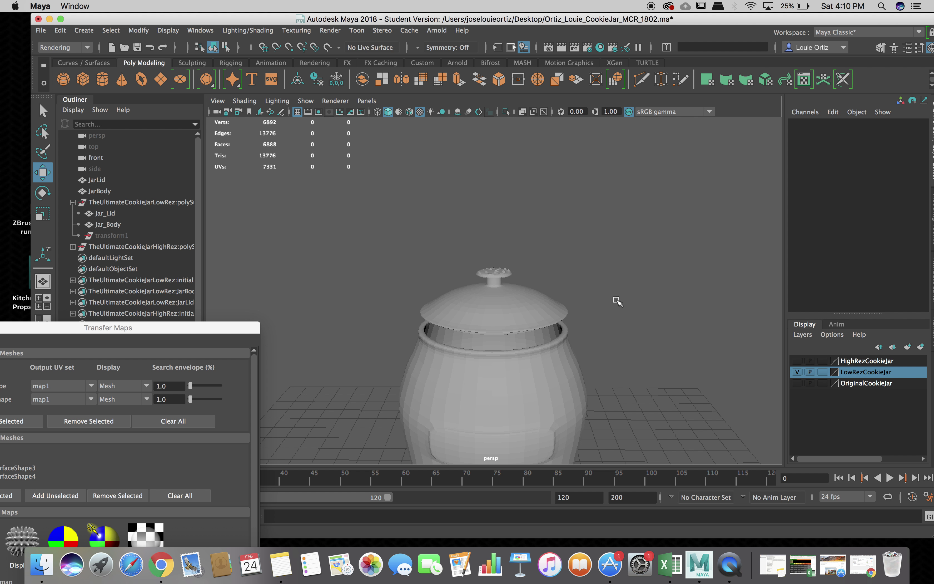
{"action": "left_click_drag", "start_coordinate": [618, 301], "coordinate": [580, 288], "text": "alt"}
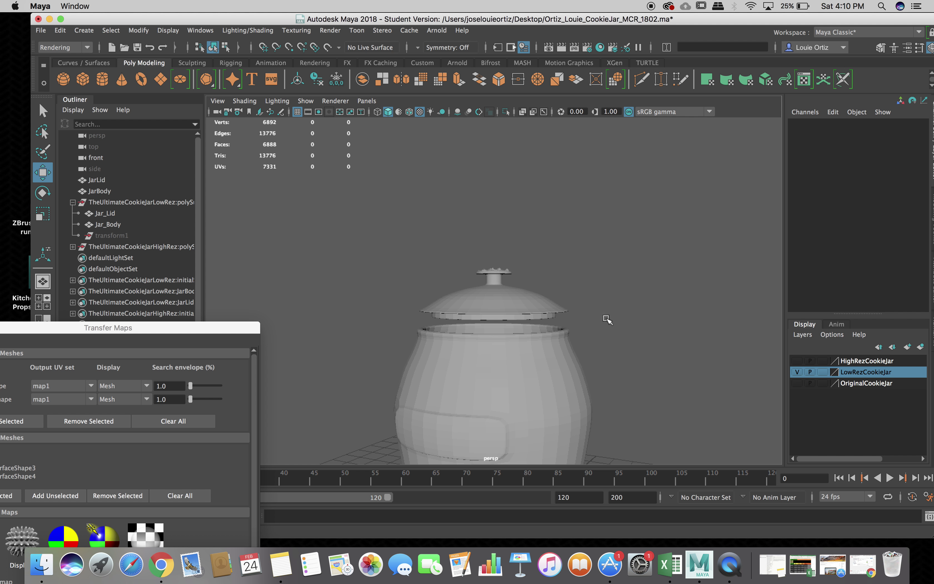
- Show the TheUltimateCookieJarLowRez group's attributes in the Attribute Editor, repositioning the Maya window to reach the Outliner
{"action": "left_click_drag", "start_coordinate": [608, 19], "coordinate": [479, 27]}
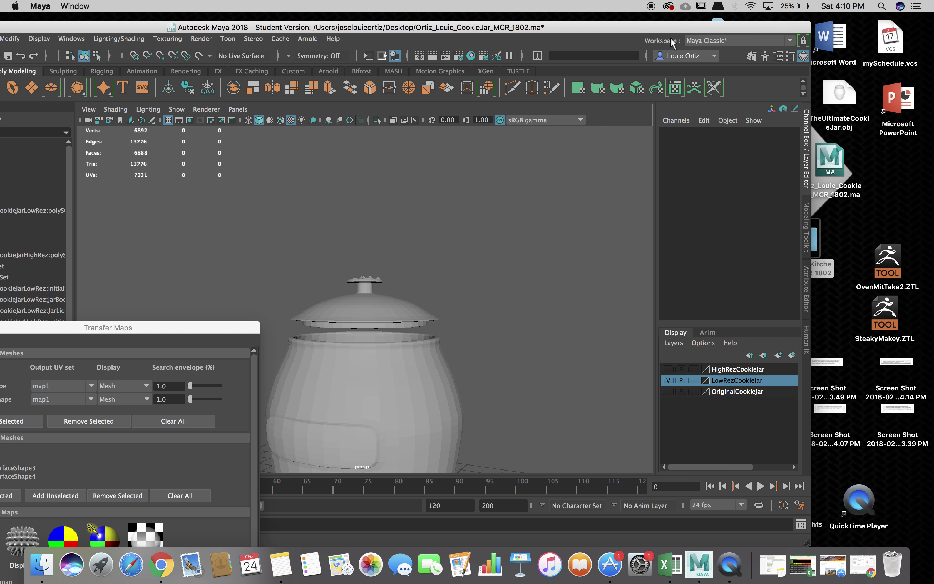
{"action": "left_click", "coordinate": [778, 57]}
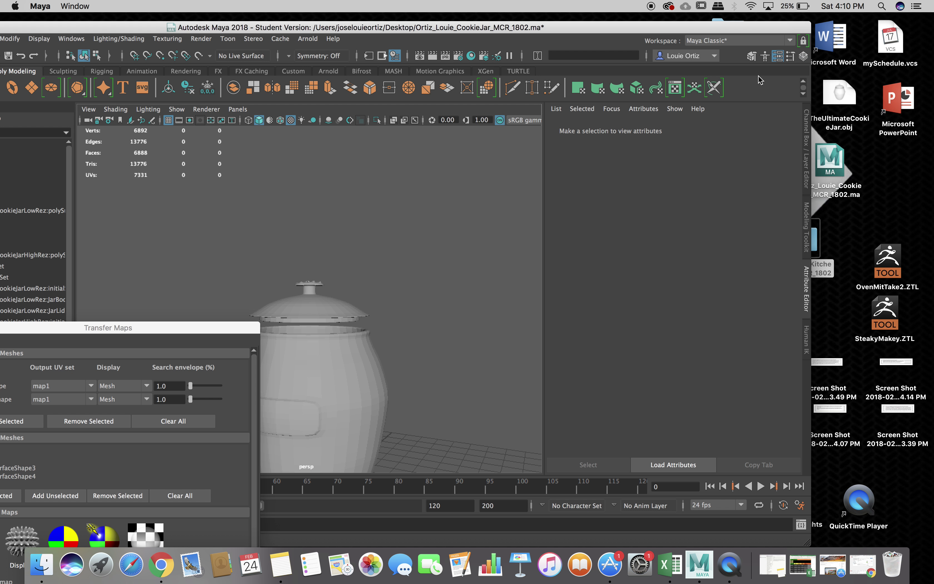
{"action": "left_click", "coordinate": [49, 255]}
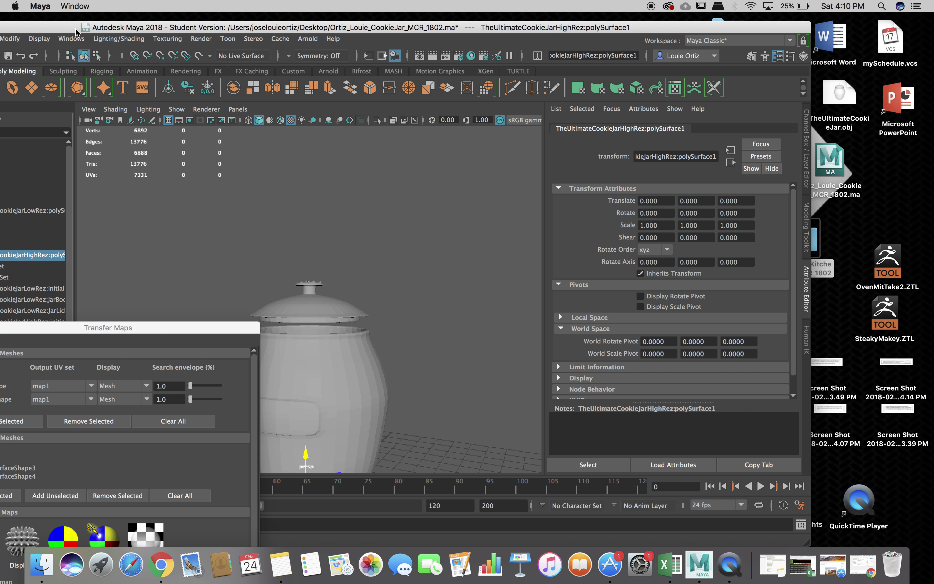
{"action": "left_click_drag", "start_coordinate": [75, 30], "coordinate": [119, 34]}
{"action": "left_click", "coordinate": [86, 215]}
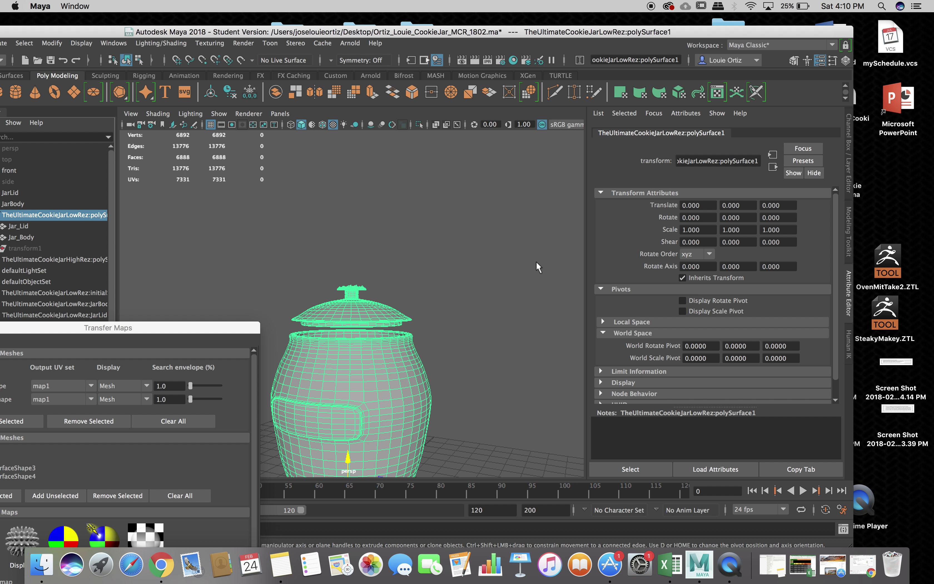
{"action": "key", "text": "w"}
{"action": "scroll", "coordinate": [536, 263], "scroll_direction": "down", "scroll_amount": 2}
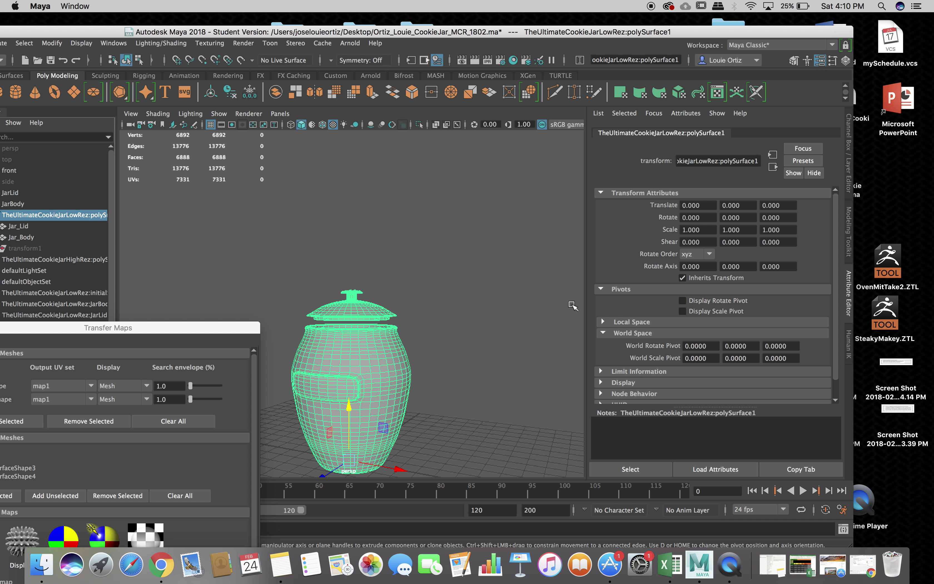
- Expand the group's Limit Information, including Translate and Scale limits, and its Node Behavior attributes, and review them
{"action": "left_click", "coordinate": [635, 372]}
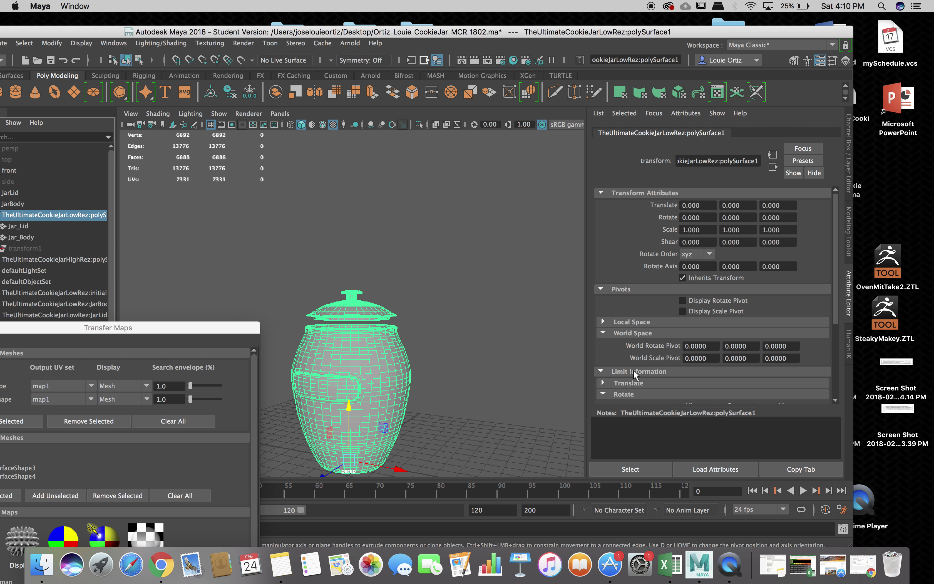
{"action": "left_click", "coordinate": [635, 383]}
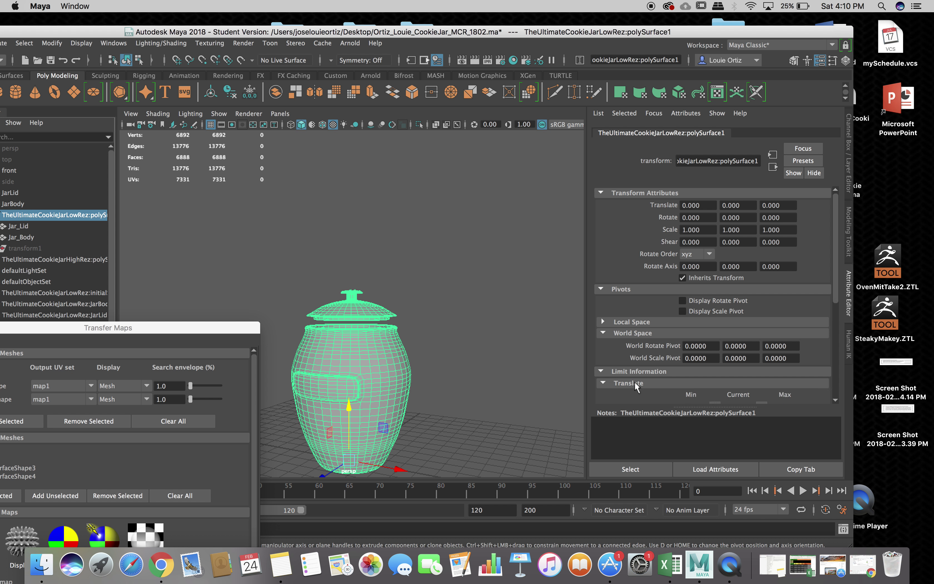
{"action": "left_click", "coordinate": [835, 297]}
{"action": "left_click_drag", "start_coordinate": [835, 298], "coordinate": [842, 391]}
{"action": "left_click", "coordinate": [676, 373]}
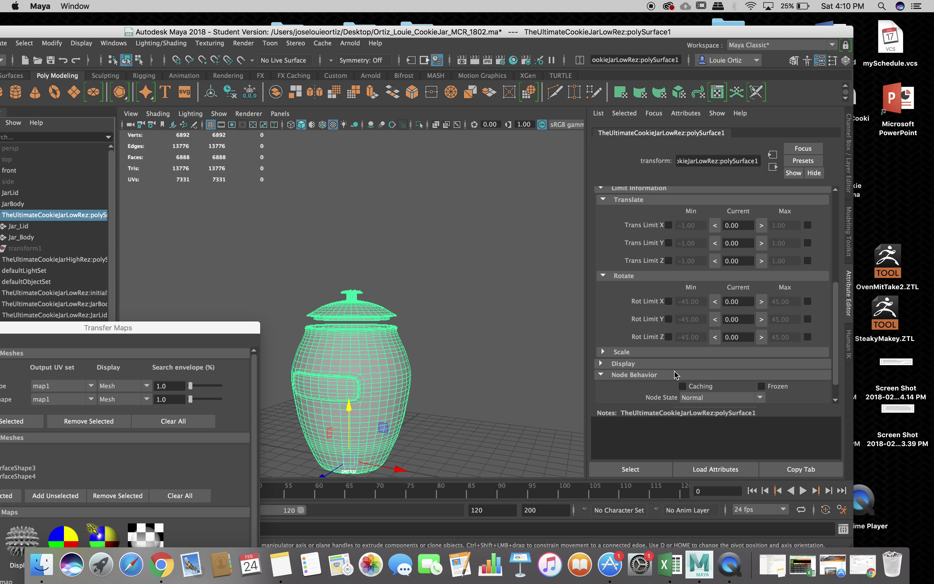
{"action": "left_click", "coordinate": [703, 355]}
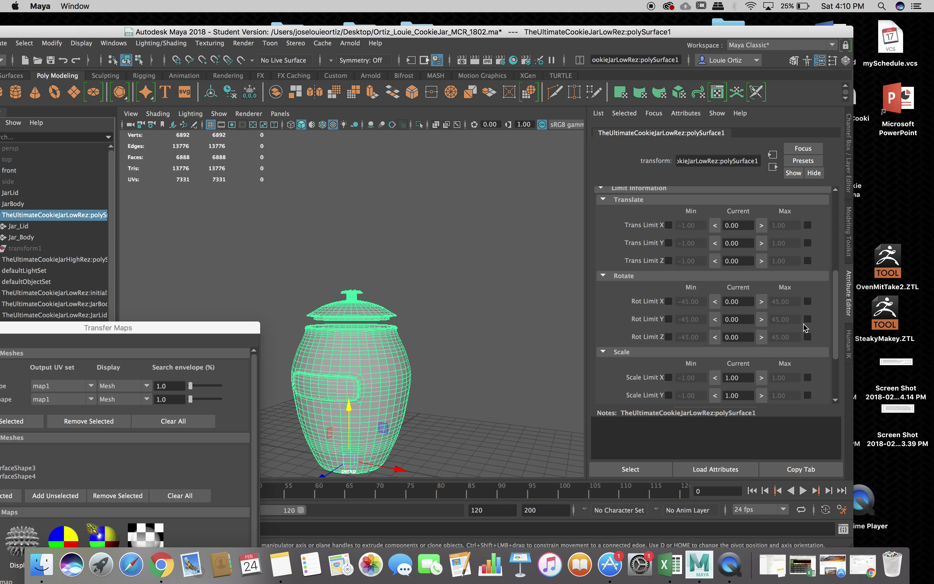
{"action": "scroll", "coordinate": [831, 324], "scroll_direction": "down", "scroll_amount": 5}
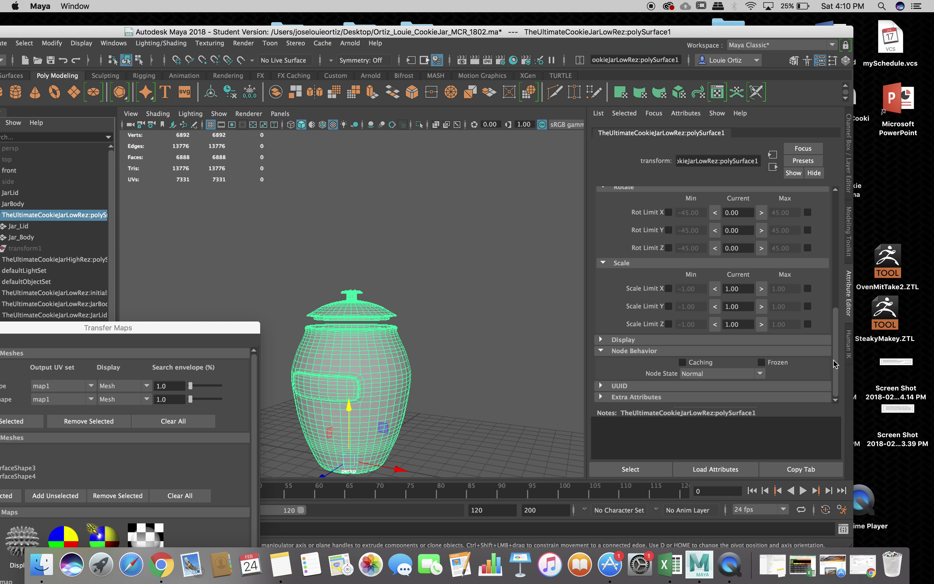
- Check the group's Channel Box, then expand and review its UUID and Display settings in the Attribute Editor
{"action": "left_click", "coordinate": [848, 180]}
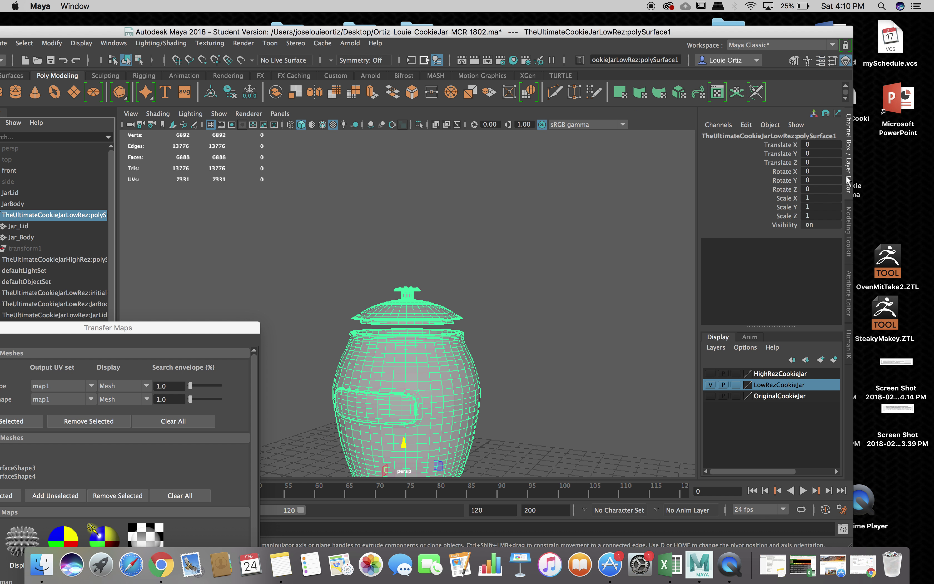
{"action": "left_click", "coordinate": [820, 60]}
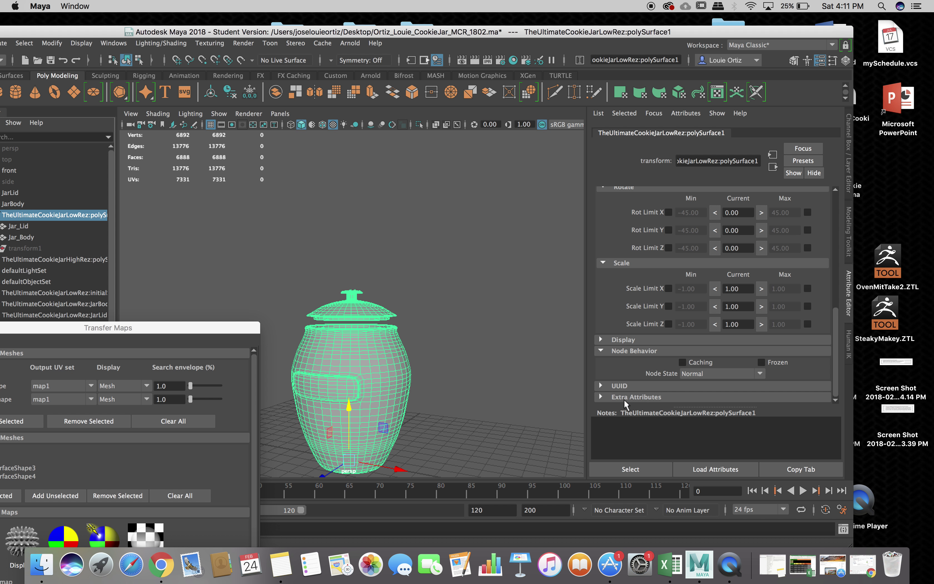
{"action": "left_click", "coordinate": [614, 385]}
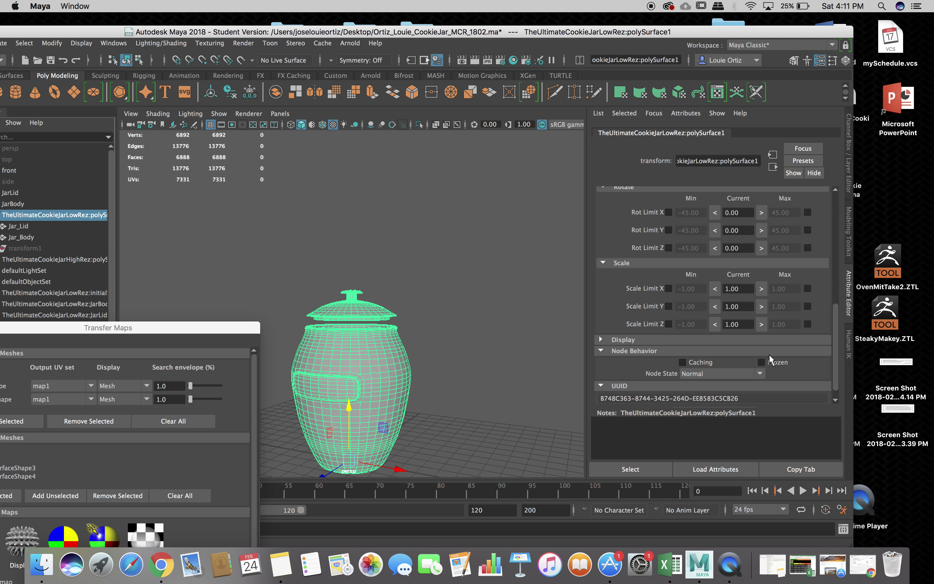
{"action": "left_click", "coordinate": [688, 341]}
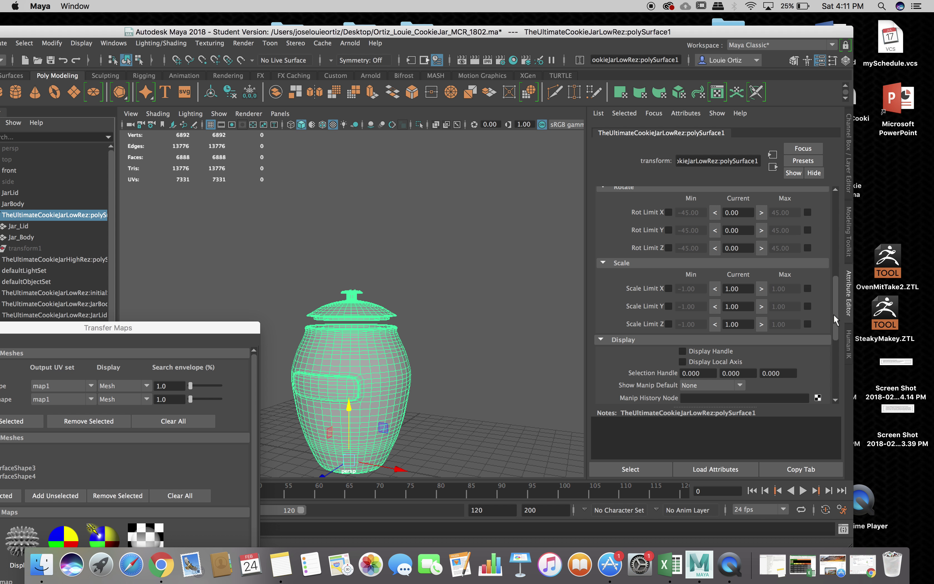
{"action": "left_click_drag", "start_coordinate": [835, 315], "coordinate": [835, 358]}
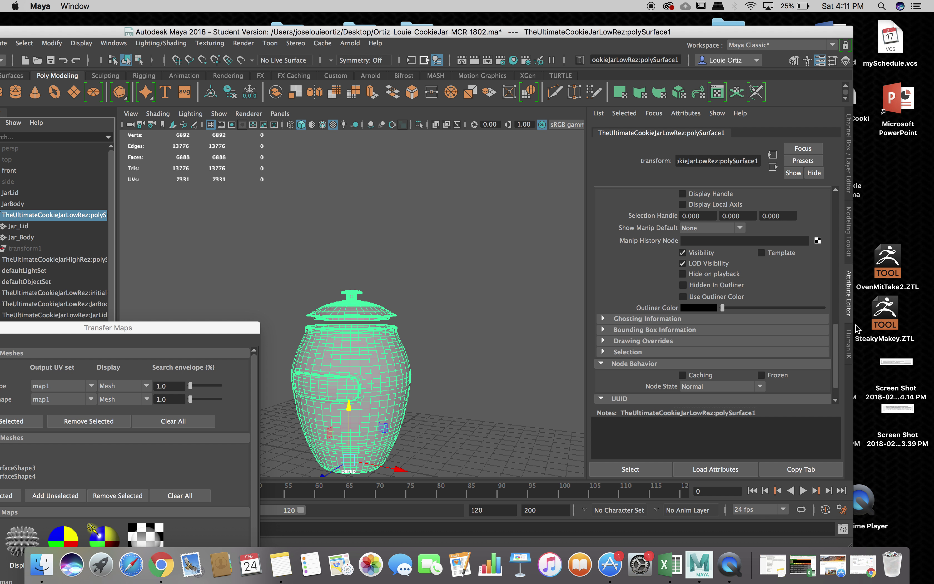
{"action": "left_click_drag", "start_coordinate": [835, 340], "coordinate": [835, 353]}
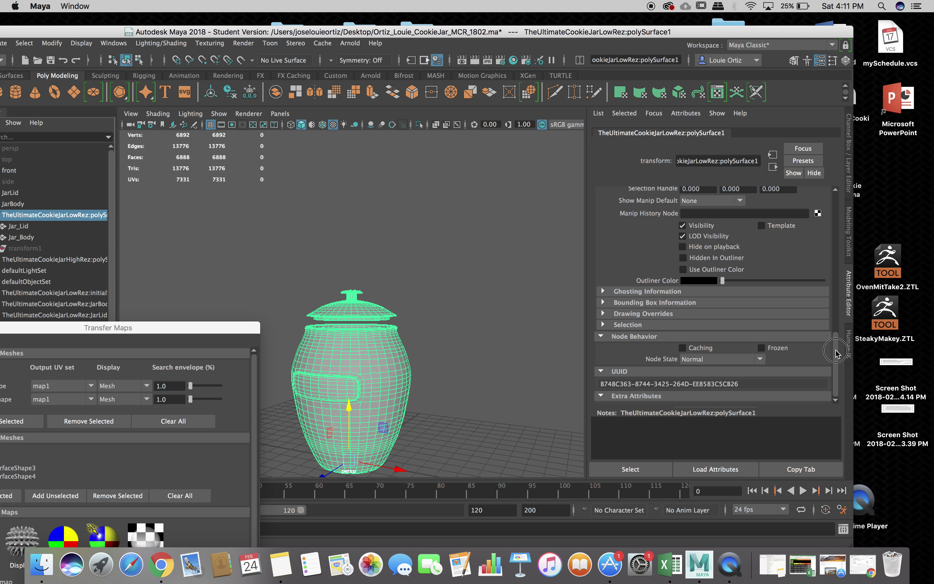
{"action": "left_click_drag", "start_coordinate": [835, 352], "coordinate": [833, 208]}
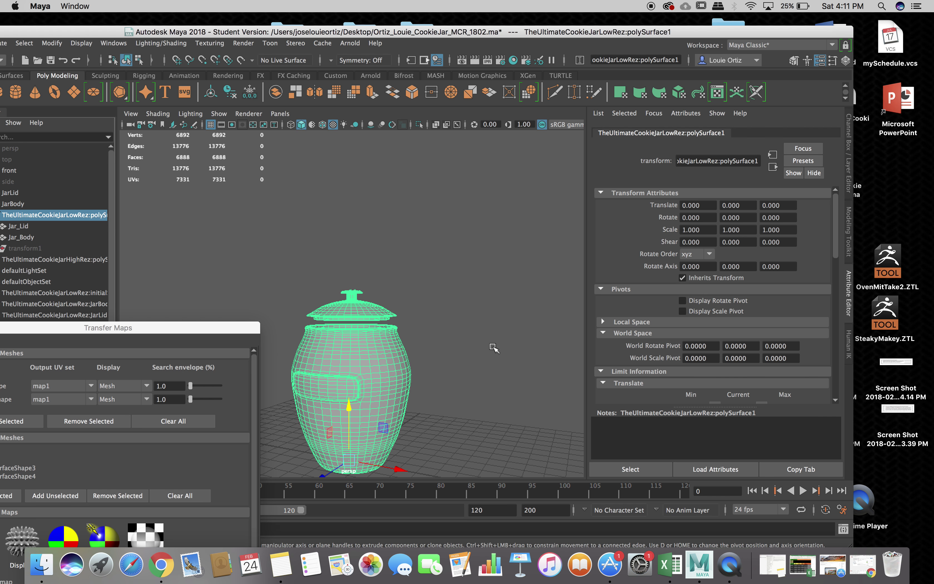
- Recheck the low-rez jar in textured display, both deselected and with the TheUltimateCookieJarLowRez group selected
{"action": "left_click", "coordinate": [479, 359]}
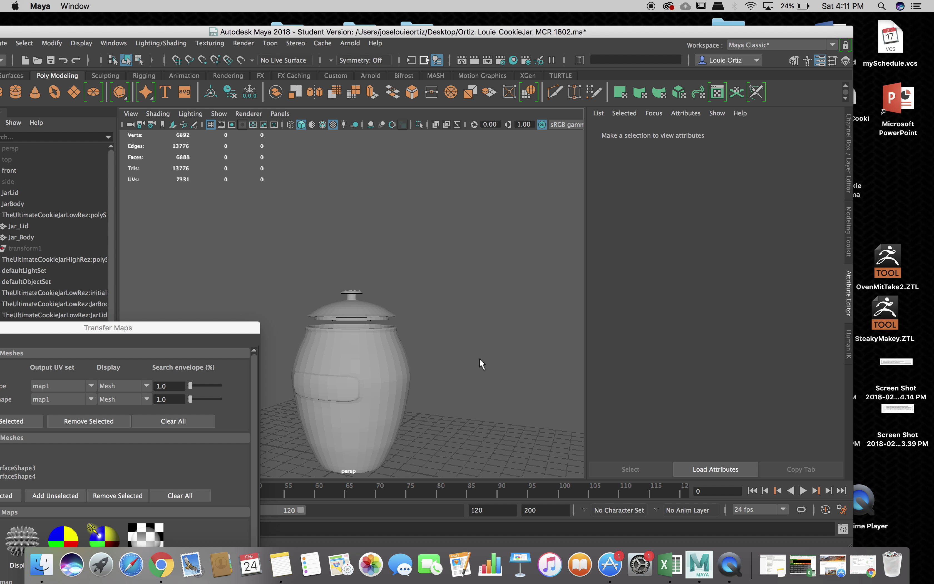
{"action": "left_click", "coordinate": [92, 215]}
{"action": "key", "text": "6"}
{"action": "left_click", "coordinate": [437, 346]}
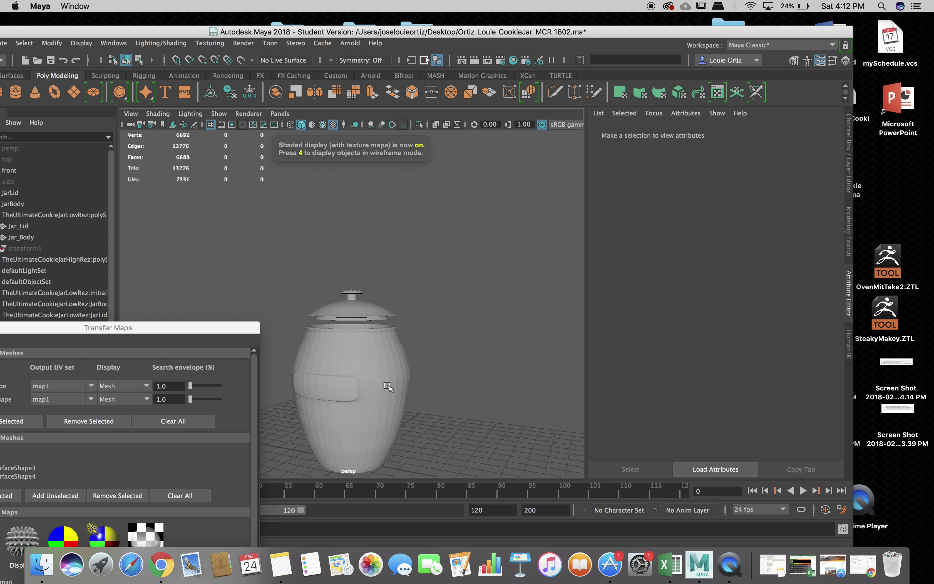
{"action": "left_click", "coordinate": [376, 358]}
{"action": "left_click", "coordinate": [53, 215]}
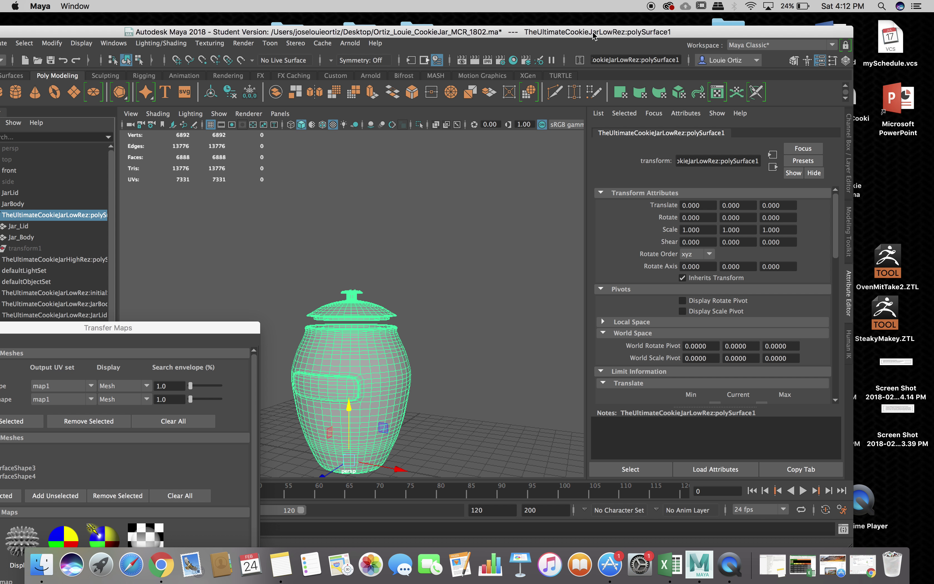
- Return to the Channel Box / Layer Editor, hide the LowRezCookieJar layer and show the HighRezCookieJar layer to inspect the high-rez jar
{"action": "left_click_drag", "start_coordinate": [592, 31], "coordinate": [663, 27]}
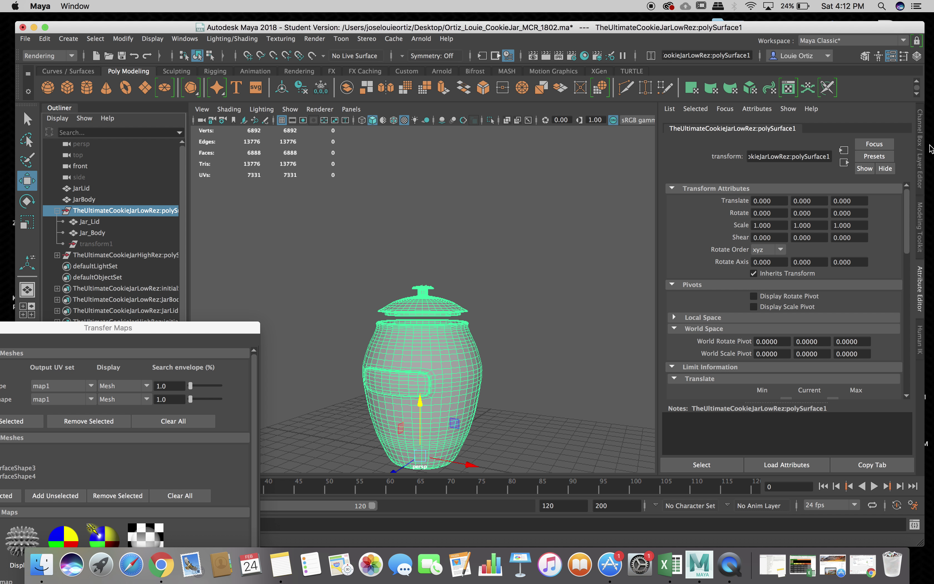
{"action": "left_click", "coordinate": [920, 147]}
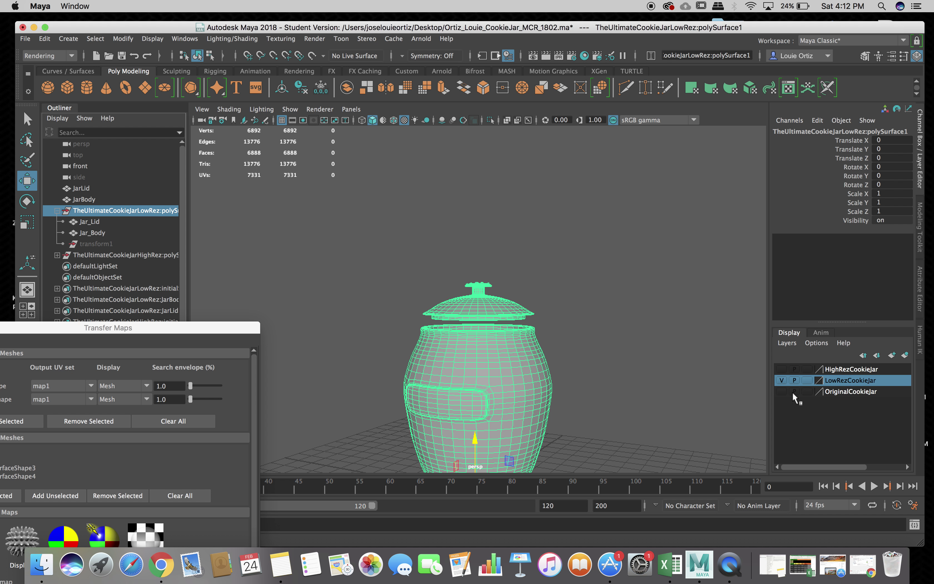
{"action": "left_click", "coordinate": [781, 380]}
{"action": "left_click", "coordinate": [776, 368]}
{"action": "scroll", "coordinate": [618, 396], "scroll_direction": "up", "scroll_amount": 3}
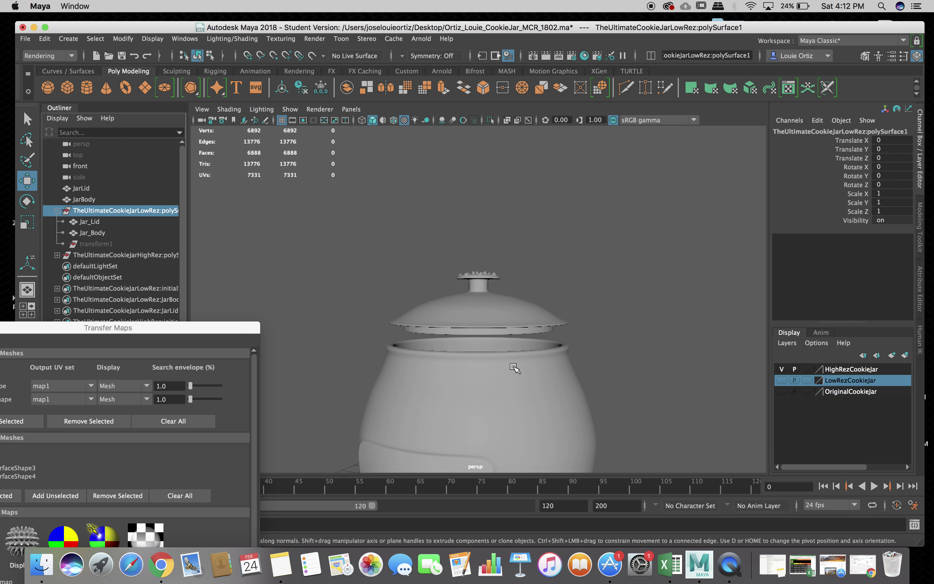
{"action": "left_click_drag", "start_coordinate": [649, 326], "coordinate": [633, 260], "text": "alt"}
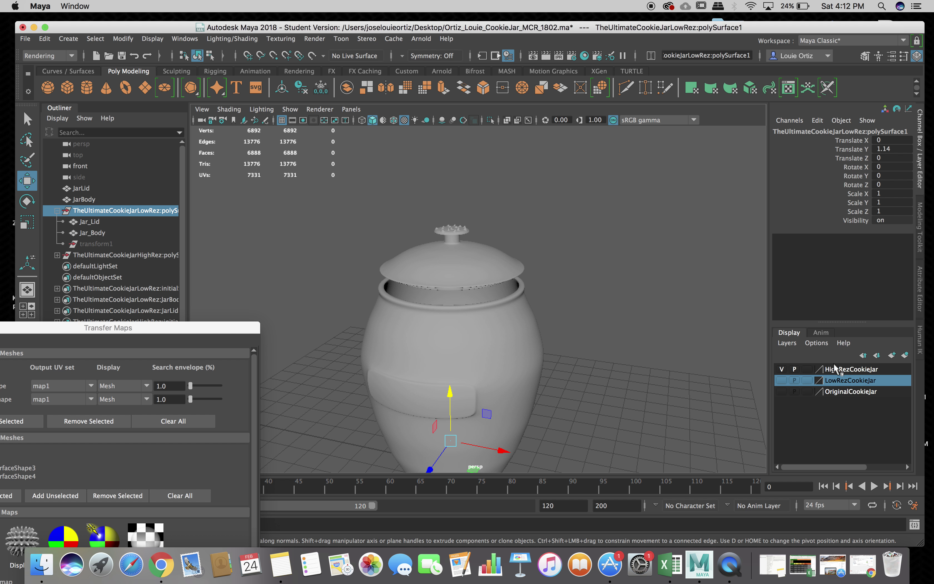
- Hide the HighRezCookieJar layer, show the LowRezCookieJar layer and inspect the low-rez jar
{"action": "left_click", "coordinate": [782, 369]}
{"action": "left_click", "coordinate": [781, 380]}
{"action": "left_click_drag", "start_coordinate": [541, 327], "coordinate": [494, 283], "text": "alt"}
{"action": "left_click", "coordinate": [575, 321]}
{"action": "scroll", "coordinate": [494, 292], "scroll_direction": "up", "scroll_amount": 5}
{"action": "scroll", "coordinate": [497, 292], "scroll_direction": "down", "scroll_amount": 10}
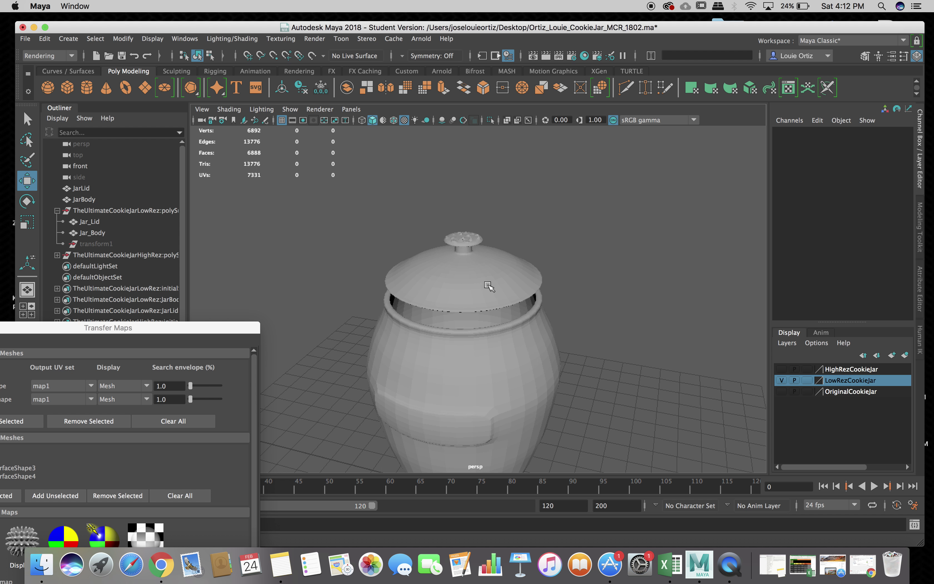
- Soften all edges of the low-rez Jar_Lid and Jar_Body, then deselect them and check the shading
{"action": "left_click_drag", "start_coordinate": [383, 236], "coordinate": [572, 407]}
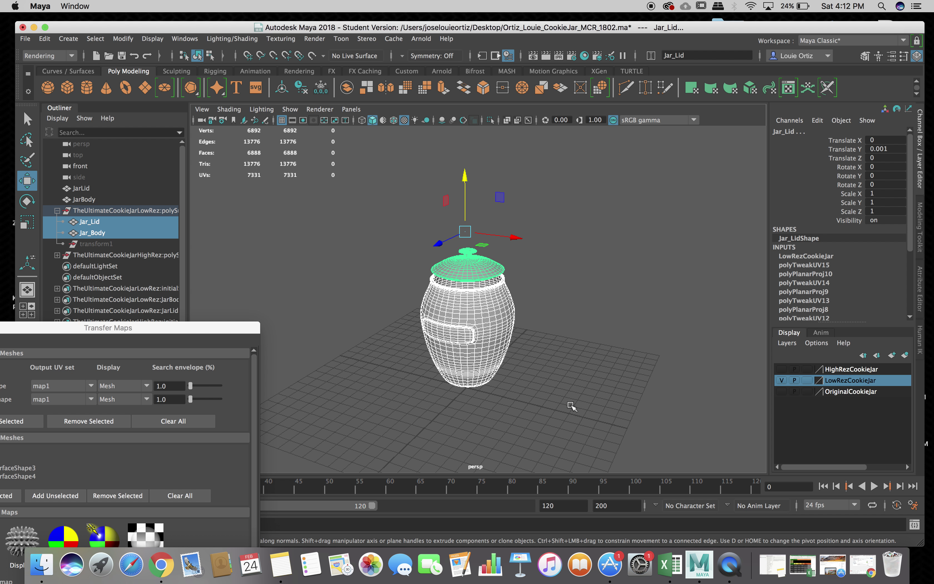
{"action": "right_click", "coordinate": [555, 303], "text": "shift"}
{"action": "mouse_move", "coordinate": [556, 305]}
{"action": "right_mouse_down", "text": "shift"}
{"action": "mouse_move", "coordinate": [625, 290]}
{"action": "mouse_move", "coordinate": [633, 320]}
{"action": "mouse_move", "coordinate": [666, 300]}
{"action": "right_mouse_up", "text": "shift"}
{"action": "key", "text": "5"}
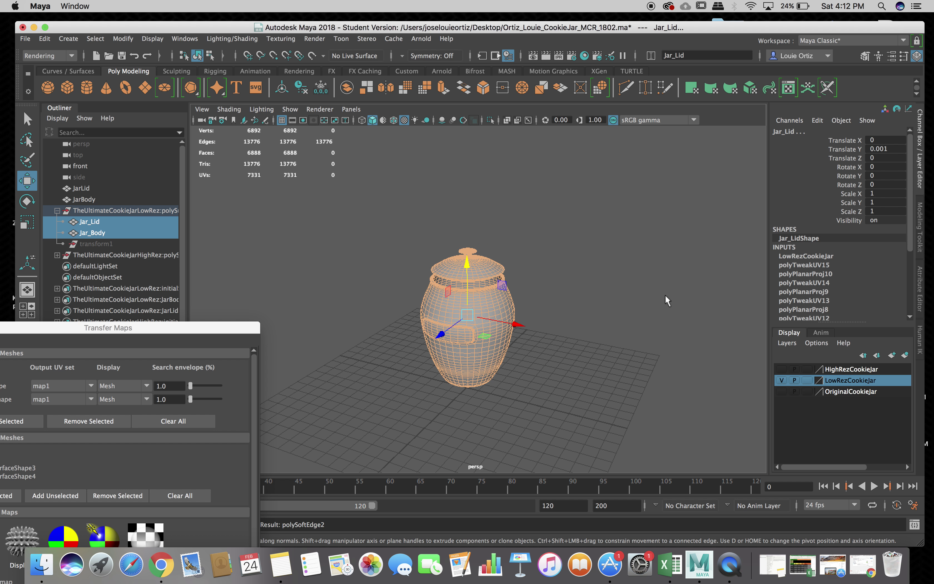
{"action": "left_click", "coordinate": [538, 277]}
{"action": "scroll", "coordinate": [551, 294], "scroll_direction": "up", "scroll_amount": 5}
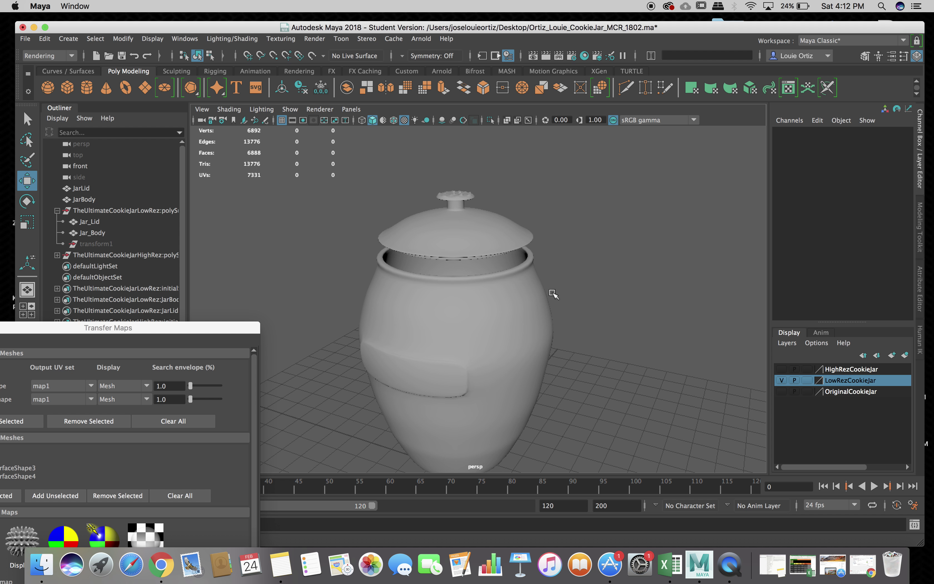
{"action": "scroll", "coordinate": [556, 285], "scroll_direction": "down", "scroll_amount": 2}
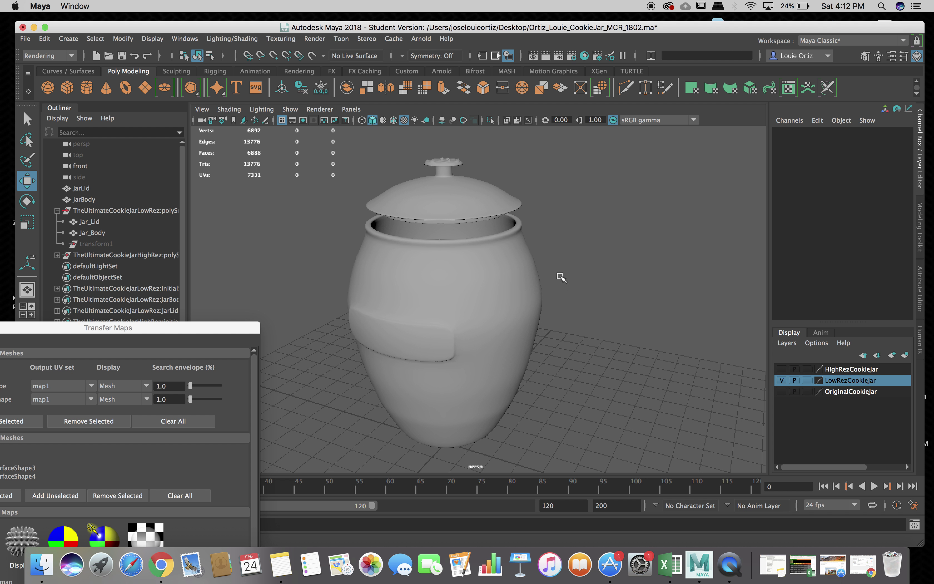
{"action": "scroll", "coordinate": [609, 349], "scroll_direction": "down", "scroll_amount": 2}
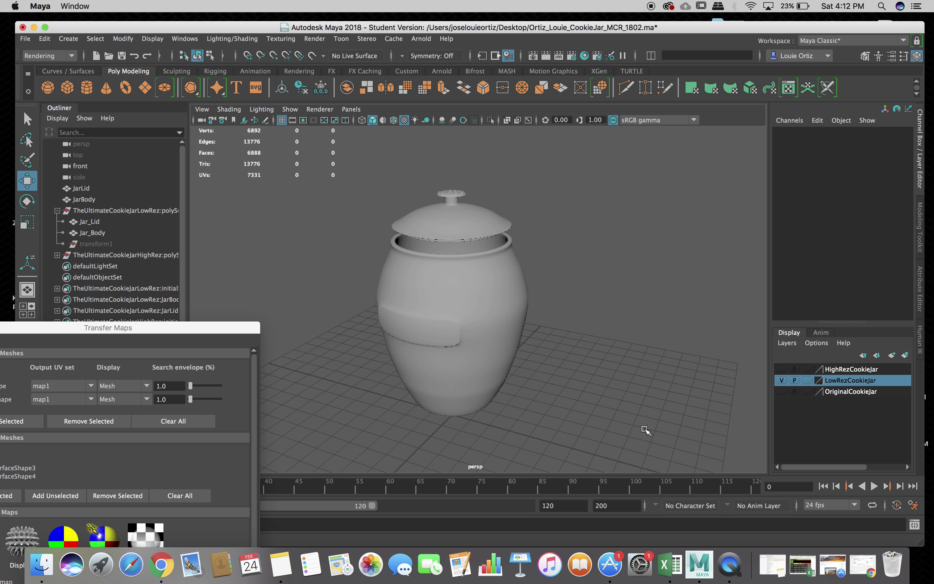
- Bring Transfer Maps fully into view, bake the normal map onto Jar_Lid and Jar_Body, and minimize the dialog
{"action": "left_click_drag", "start_coordinate": [196, 333], "coordinate": [371, 215]}
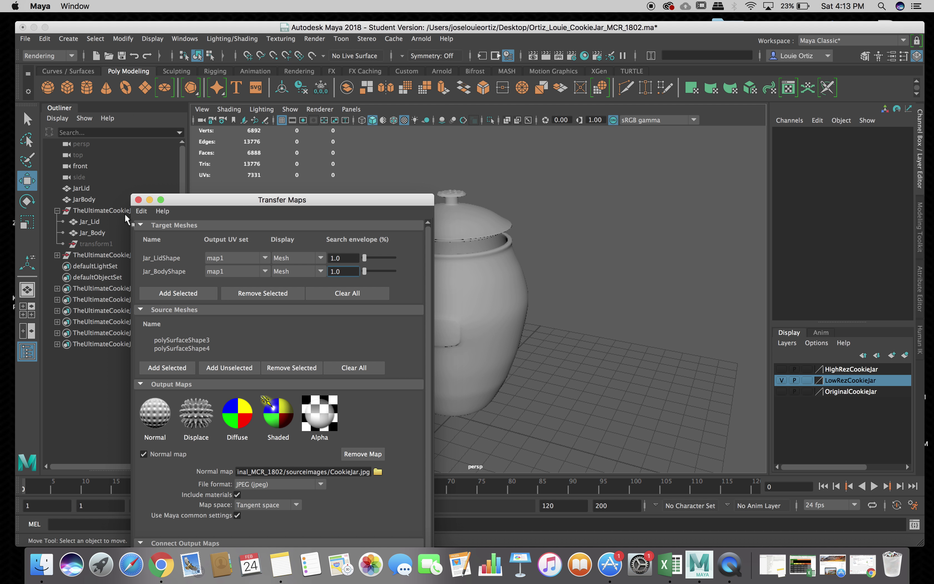
{"action": "left_click", "coordinate": [109, 209]}
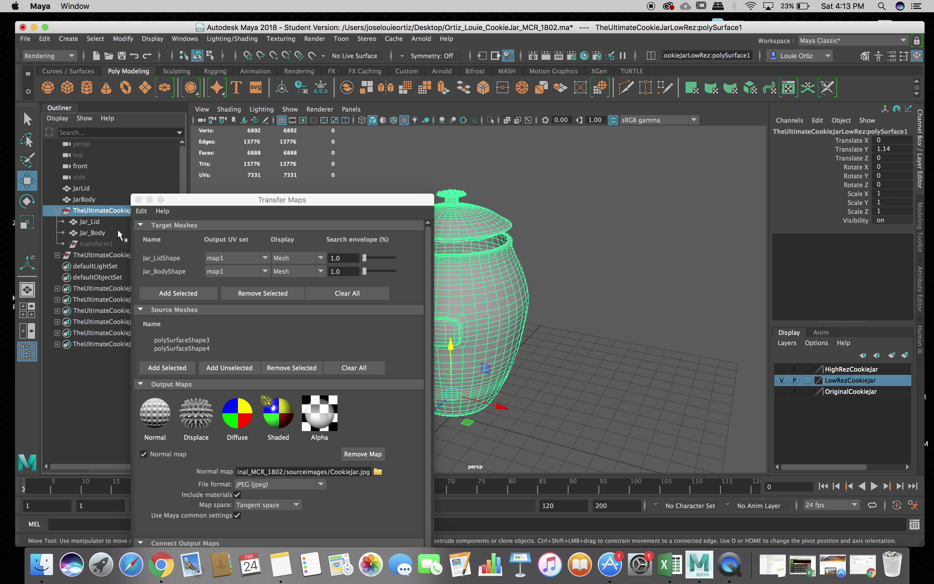
{"action": "left_click", "coordinate": [650, 296]}
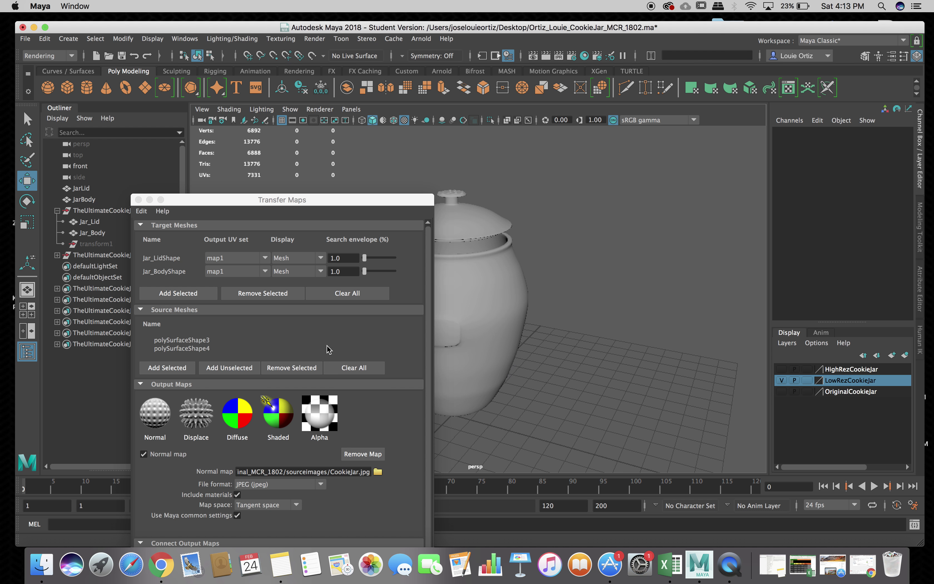
{"action": "left_click_drag", "start_coordinate": [331, 201], "coordinate": [268, 51]}
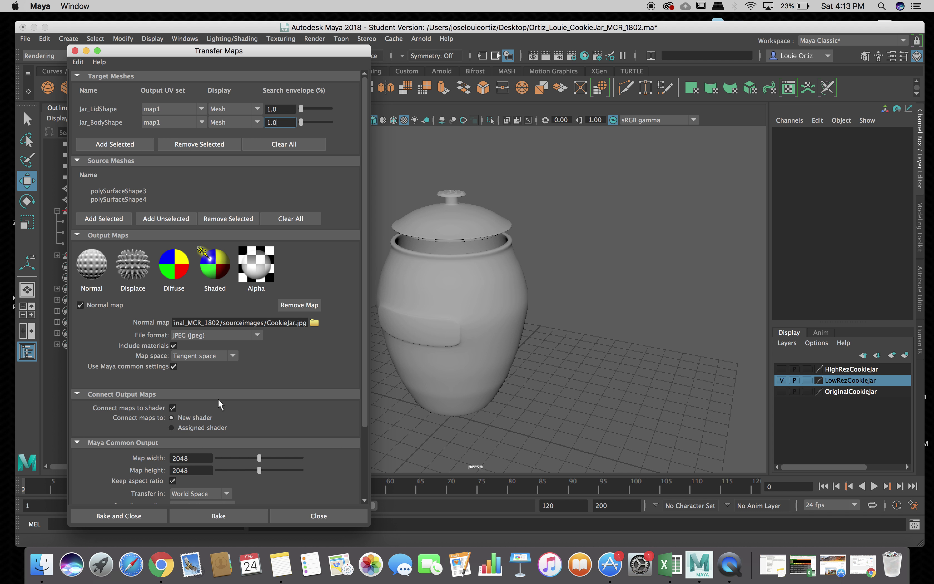
{"action": "left_click", "coordinate": [235, 512]}
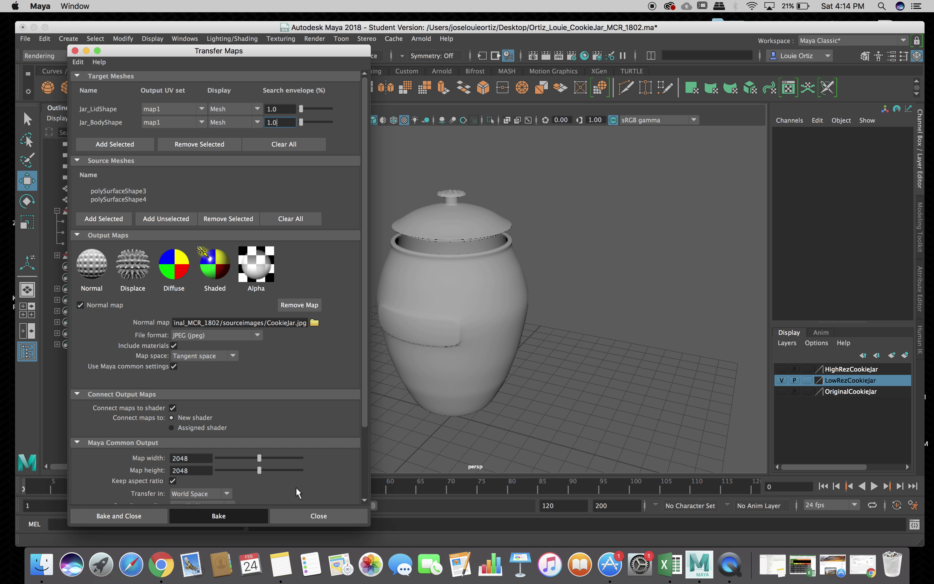
{"action": "mouse_move", "coordinate": [168, 47]}
{"action": "left_mouse_down"}
{"action": "mouse_move", "coordinate": [118, 38]}
{"action": "mouse_move", "coordinate": [188, 49]}
{"action": "mouse_move", "coordinate": [159, 49]}
{"action": "left_mouse_up"}
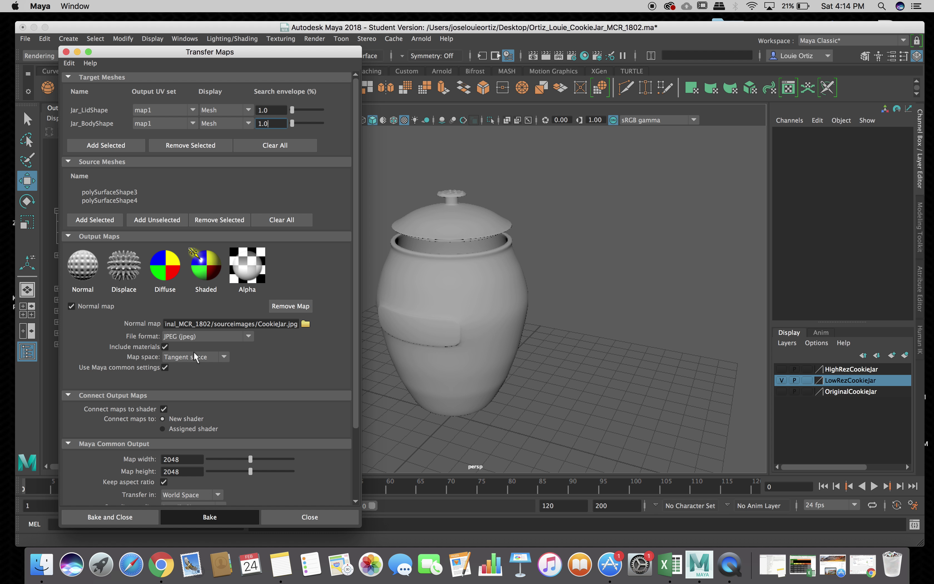
{"action": "left_click", "coordinate": [79, 53]}
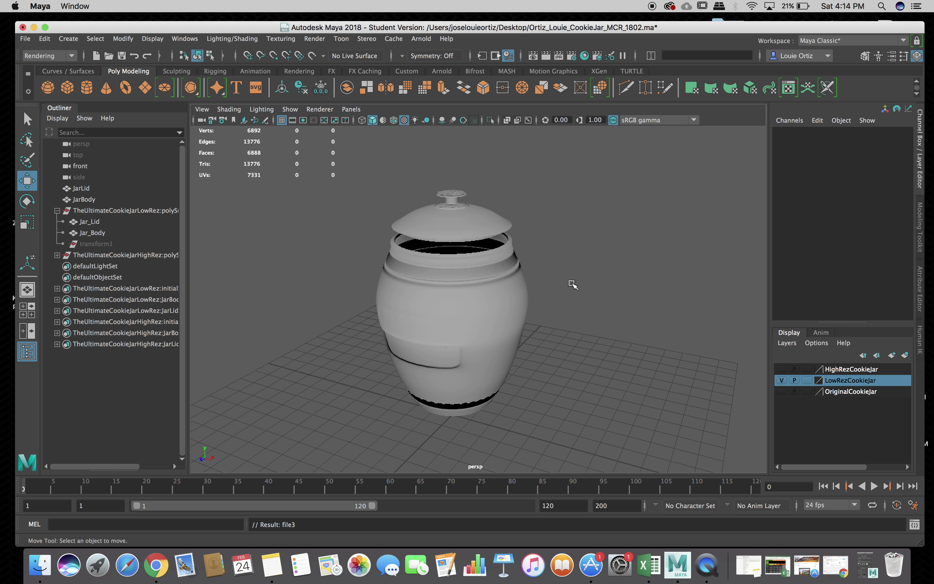
- Set the low-rez Jar_Body to unsmoothed mesh display and deselect it
{"action": "left_click_drag", "start_coordinate": [571, 286], "coordinate": [450, 336], "text": "alt"}
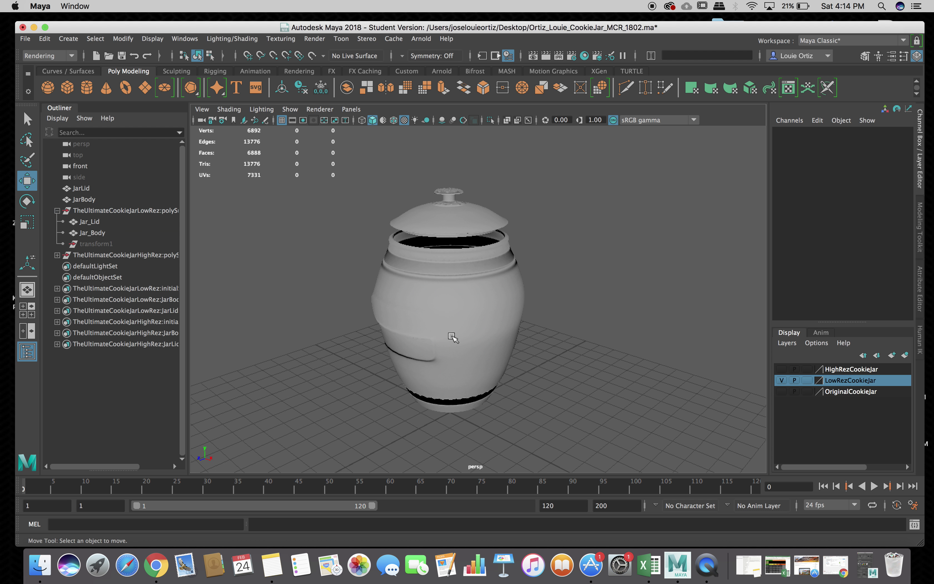
{"action": "left_click", "coordinate": [450, 336]}
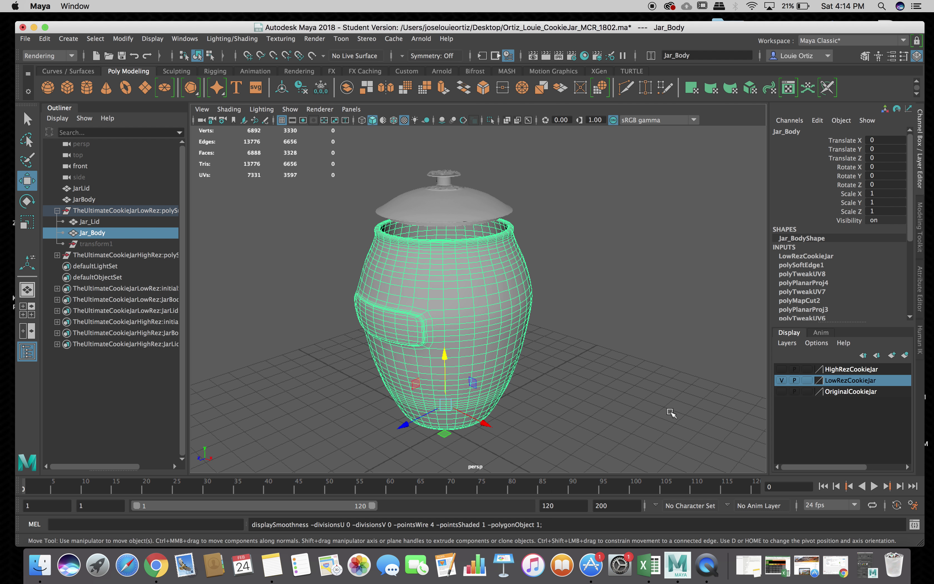
{"action": "left_click", "coordinate": [560, 357]}
- Examine the baked normal map on the low-rez lid, its knob and the jar rim from several angles
{"action": "left_click_drag", "start_coordinate": [577, 312], "coordinate": [507, 308], "text": "alt"}
{"action": "scroll", "coordinate": [471, 266], "scroll_direction": "up", "scroll_amount": 6}
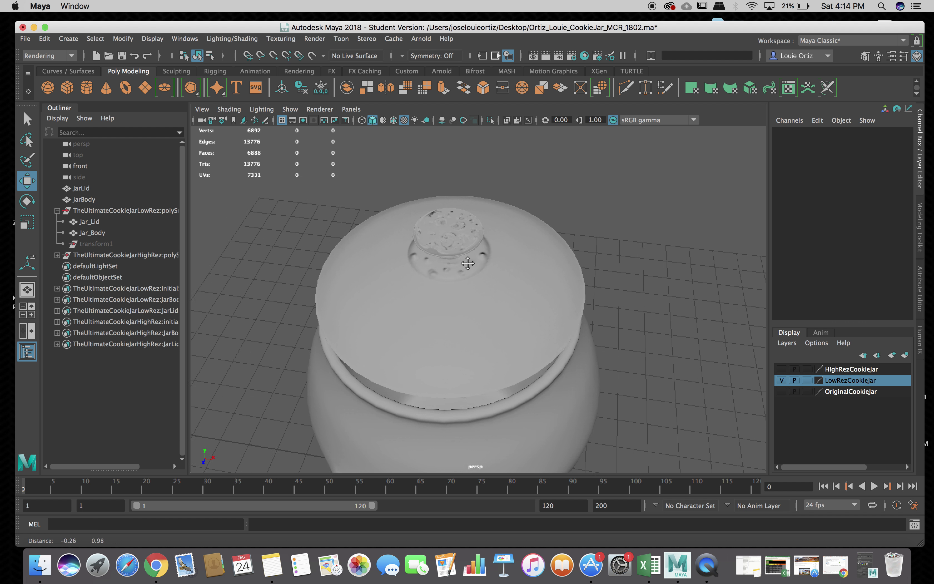
{"action": "scroll", "coordinate": [470, 262], "scroll_direction": "down", "scroll_amount": 5}
{"action": "left_click_drag", "start_coordinate": [471, 260], "coordinate": [461, 240], "text": "alt"}
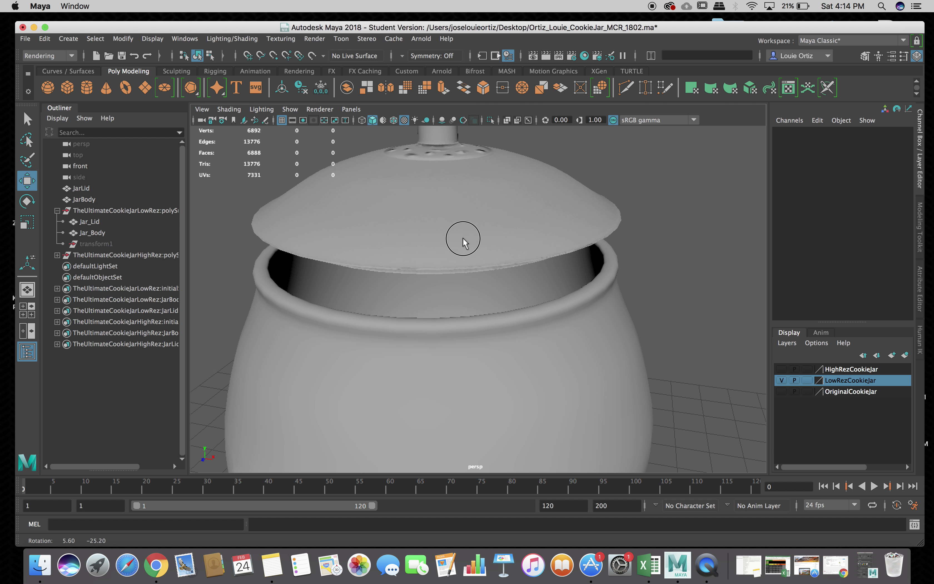
{"action": "middle_click_drag", "start_coordinate": [461, 239], "coordinate": [499, 333], "text": "alt"}
{"action": "scroll", "coordinate": [500, 334], "scroll_direction": "up", "scroll_amount": 5}
{"action": "left_click_drag", "start_coordinate": [500, 333], "coordinate": [473, 343], "text": "alt"}
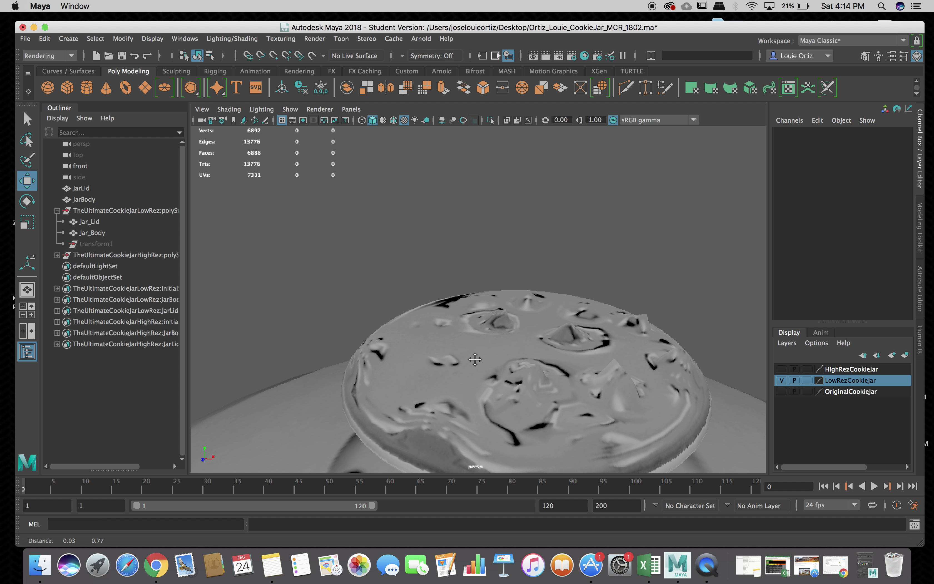
{"action": "scroll", "coordinate": [472, 345], "scroll_direction": "down", "scroll_amount": 3}
{"action": "left_click", "coordinate": [473, 344]}
{"action": "scroll", "coordinate": [526, 332], "scroll_direction": "down", "scroll_amount": 3}
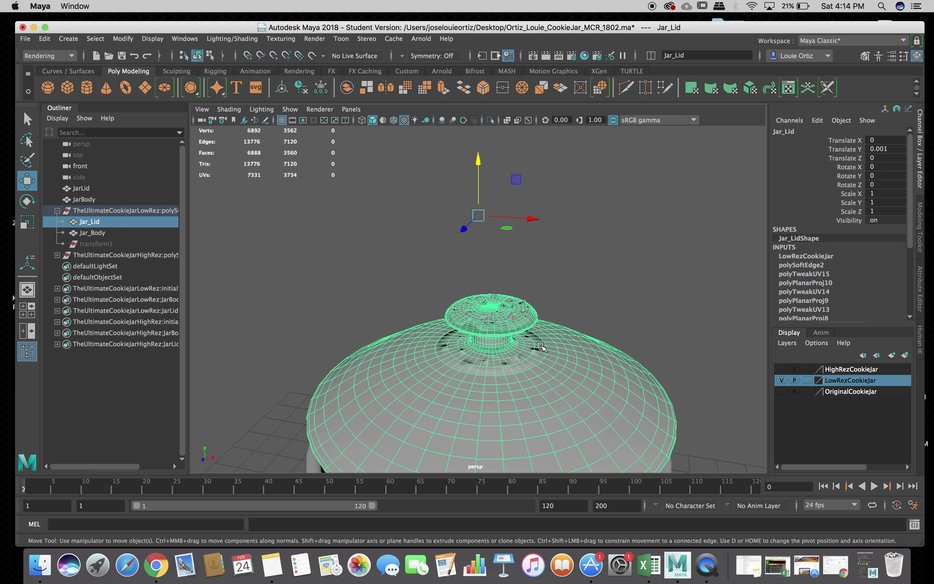
{"action": "left_click_drag", "start_coordinate": [543, 348], "coordinate": [514, 305], "text": "alt"}
{"action": "scroll", "coordinate": [517, 309], "scroll_direction": "down", "scroll_amount": 5}
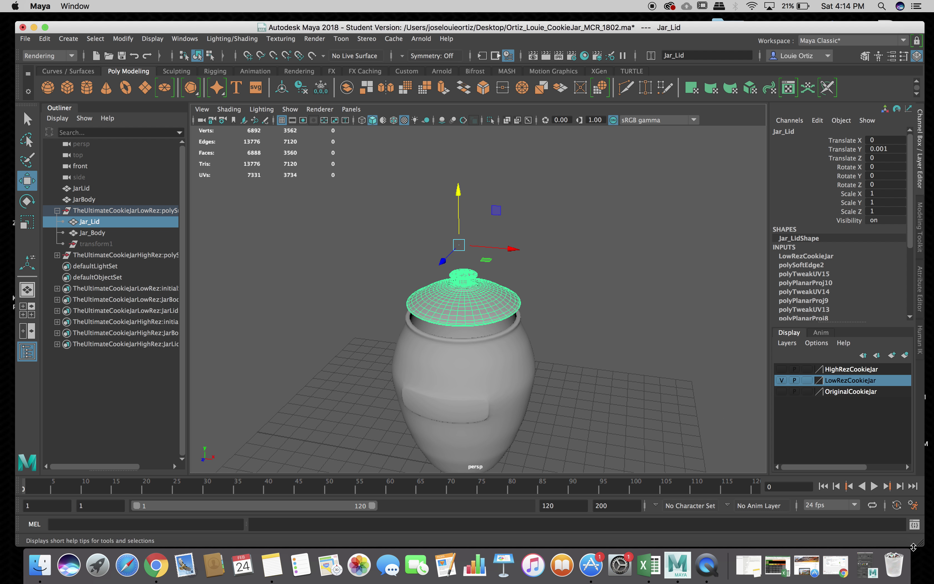
- Reopen Transfer Maps and set the search envelope to 0.9 for both Jar_LidShape and Jar_BodyShape
{"action": "left_click", "coordinate": [866, 565]}
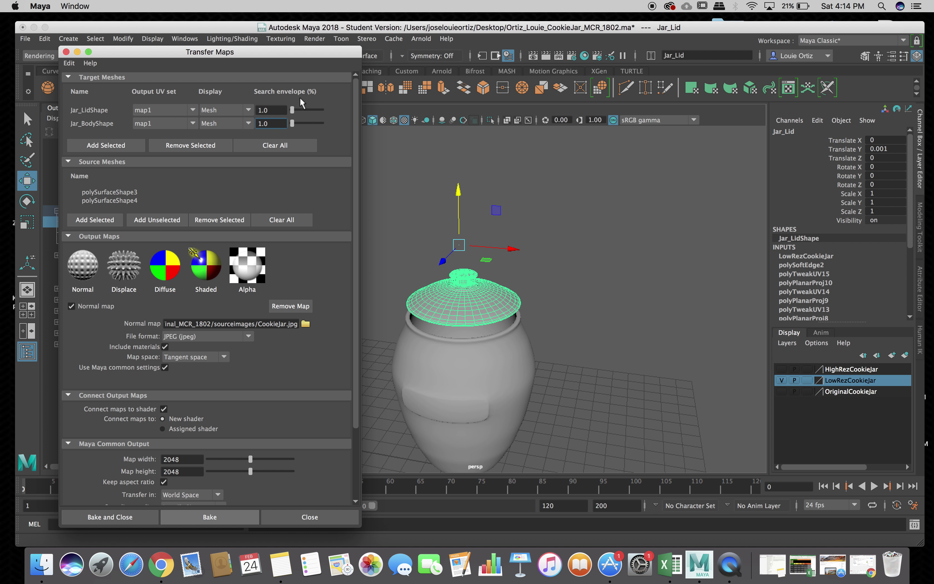
{"action": "double_click", "coordinate": [272, 112]}
{"action": "type", "text": ".9"}
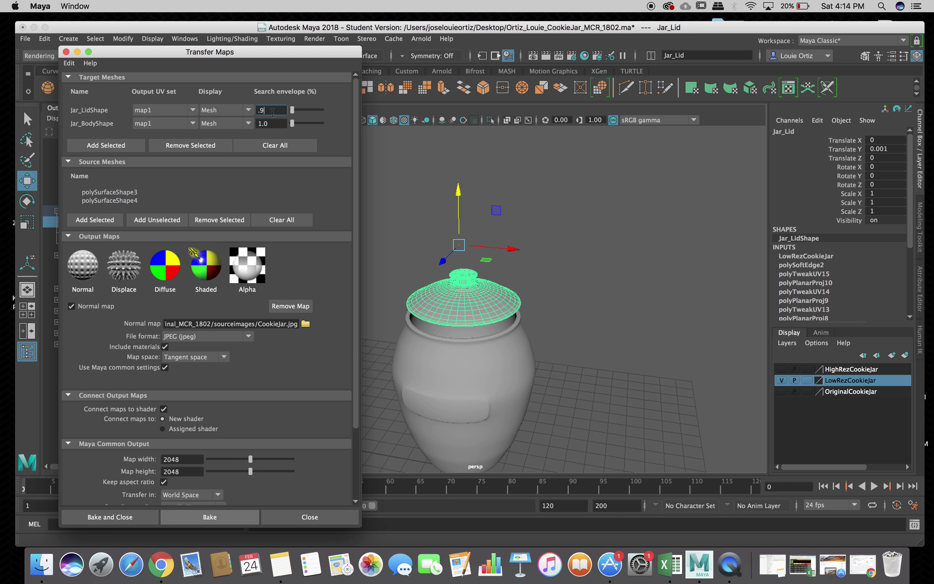
{"action": "key", "text": "Tab"}
{"action": "type", "text": ".9"}
- Set the advanced Max search depth to about 5.37% and bake the normal map again
{"action": "scroll", "coordinate": [327, 178], "scroll_direction": "down", "scroll_amount": 5}
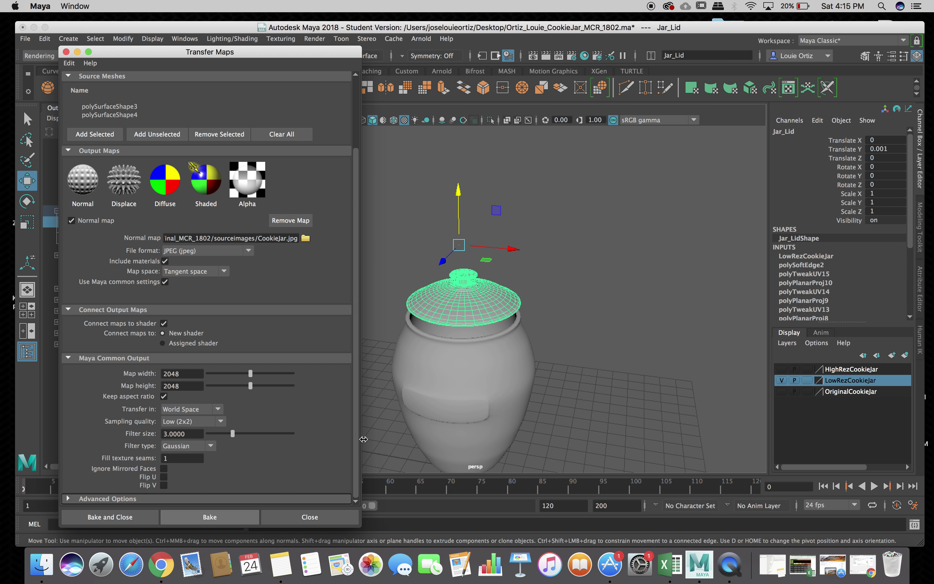
{"action": "left_click", "coordinate": [188, 499]}
{"action": "scroll", "coordinate": [187, 493], "scroll_direction": "down", "scroll_amount": 3}
{"action": "left_click_drag", "start_coordinate": [209, 472], "coordinate": [213, 471]}
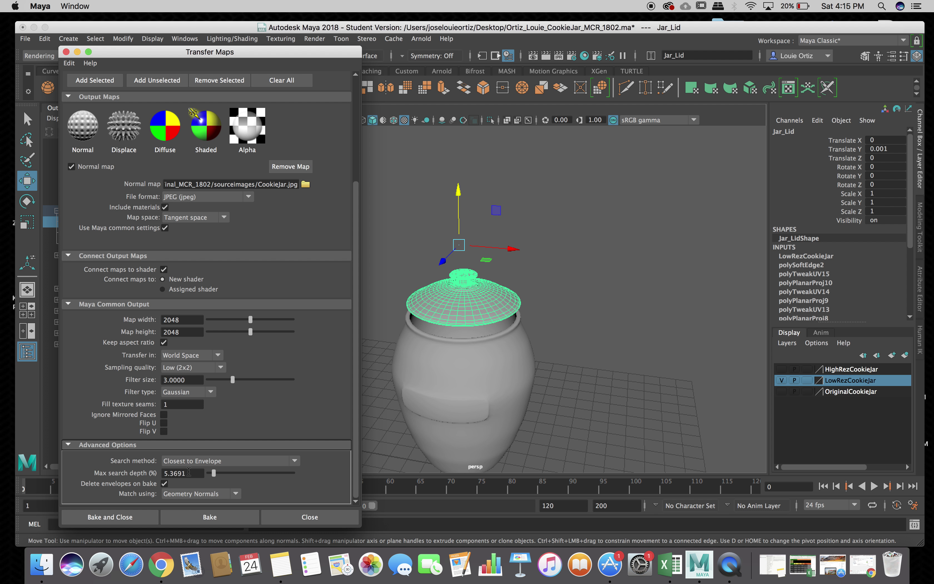
{"action": "scroll", "coordinate": [216, 236], "scroll_direction": "up", "scroll_amount": 5}
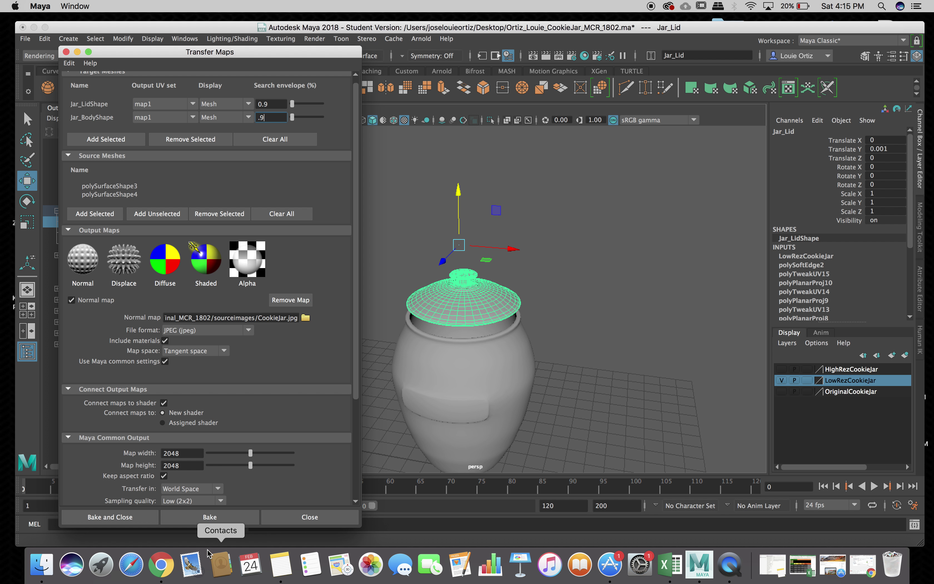
{"action": "left_click", "coordinate": [210, 517]}
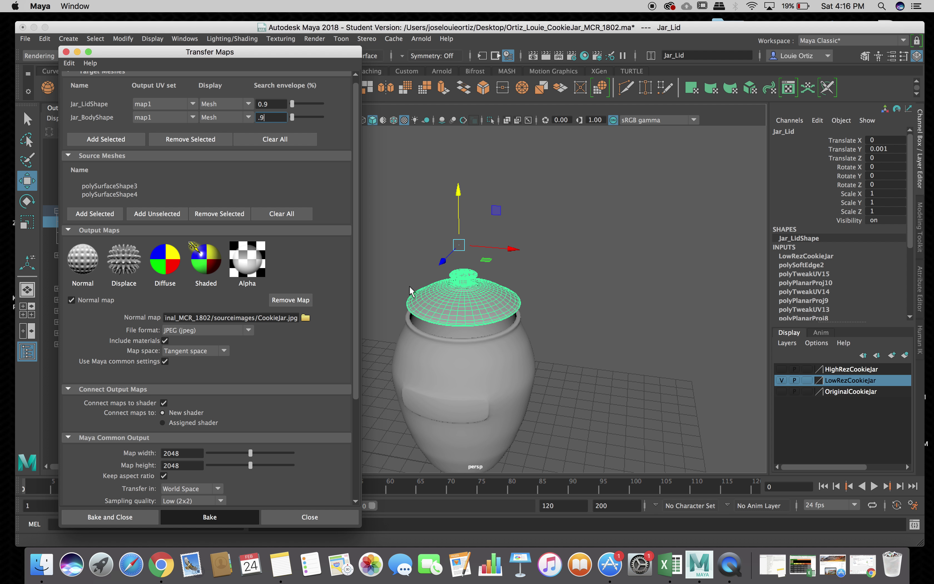
- Deselect the lid and examine the rebaked normal map on the low-rez lid and body
{"action": "left_click", "coordinate": [423, 263]}
{"action": "left_click_drag", "start_coordinate": [439, 220], "coordinate": [455, 219], "text": "alt"}
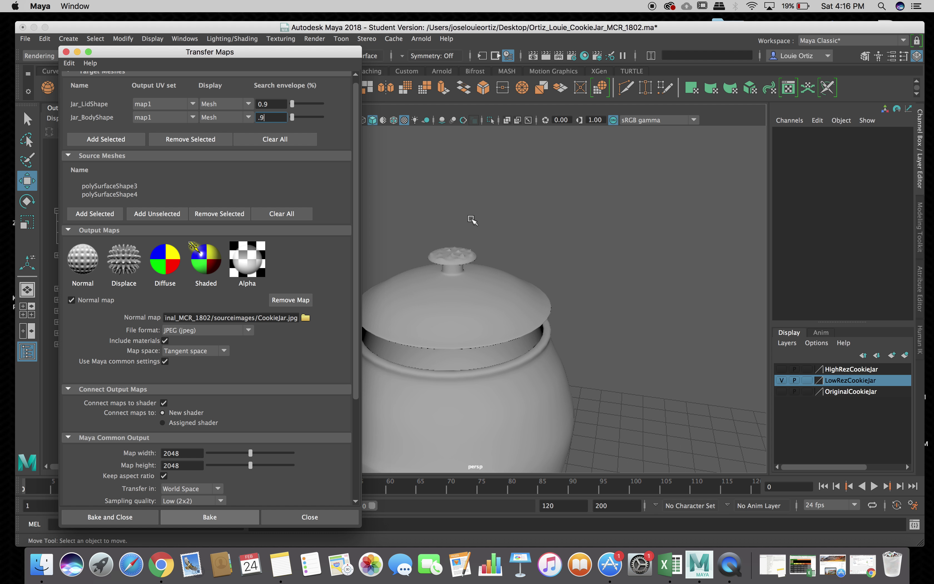
{"action": "middle_click_drag", "start_coordinate": [472, 219], "coordinate": [530, 244], "text": "alt"}
{"action": "scroll", "coordinate": [531, 243], "scroll_direction": "up", "scroll_amount": 10}
{"action": "scroll", "coordinate": [517, 245], "scroll_direction": "down", "scroll_amount": 10}
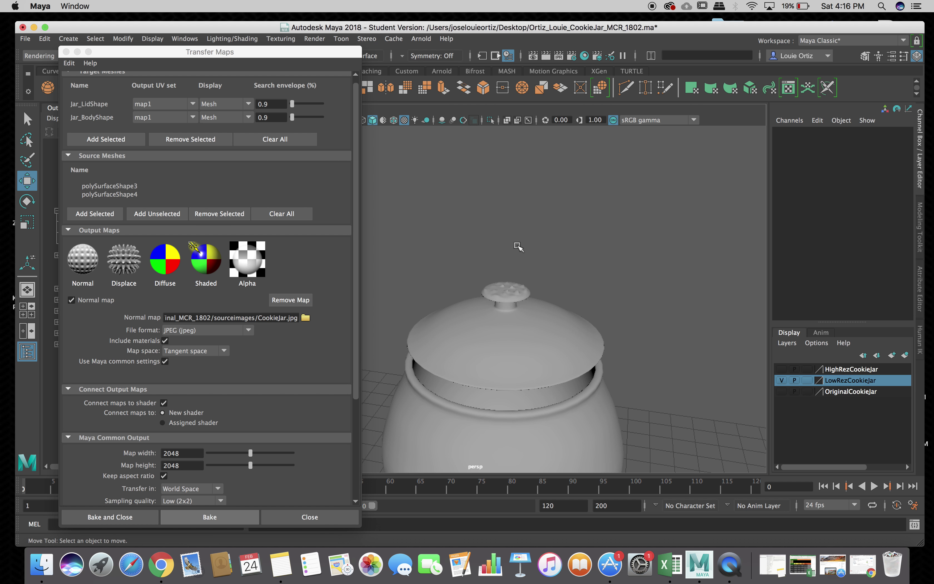
{"action": "scroll", "coordinate": [507, 250], "scroll_direction": "up", "scroll_amount": 4}
{"action": "scroll", "coordinate": [548, 265], "scroll_direction": "down", "scroll_amount": 3}
{"action": "middle_click_drag", "start_coordinate": [548, 265], "coordinate": [537, 243], "text": "alt"}
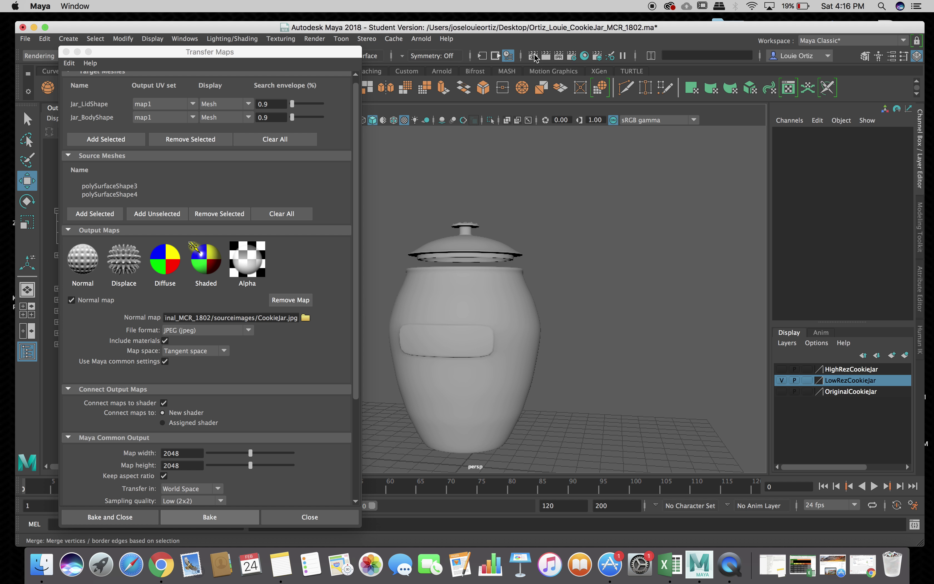
- Move the main modeling window down across the desktop and close Transfer Maps
{"action": "left_click", "coordinate": [564, 24]}
{"action": "left_click_drag", "start_coordinate": [563, 25], "coordinate": [601, 64]}
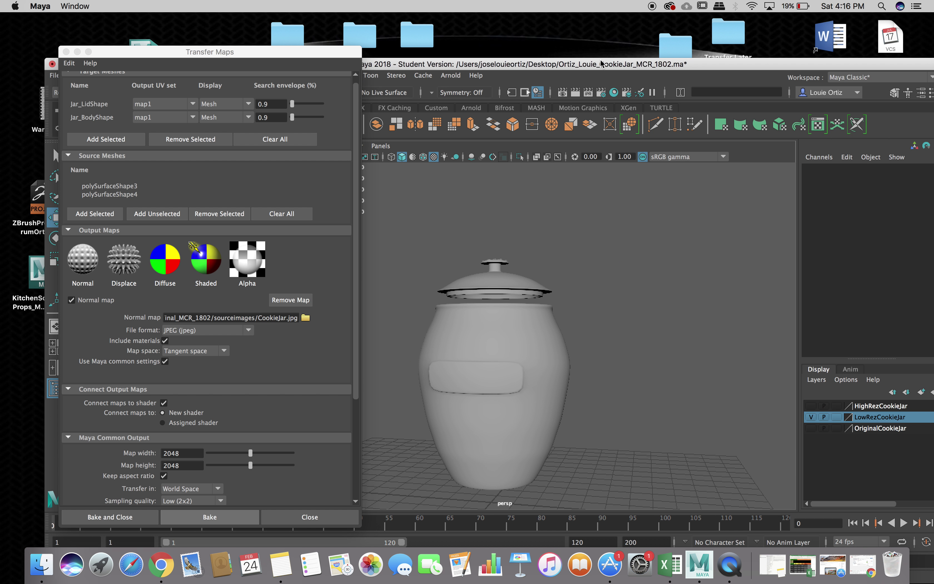
{"action": "left_click", "coordinate": [67, 53]}
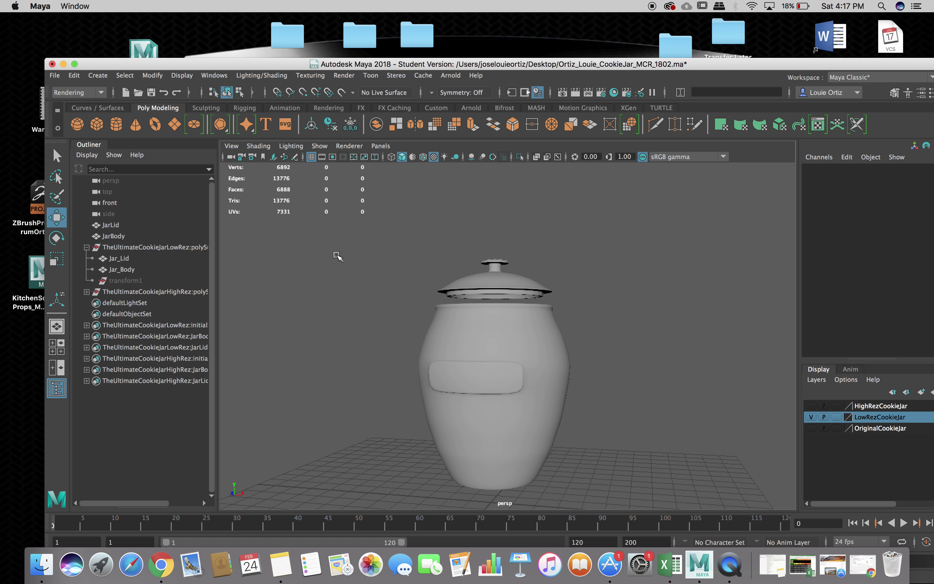
- Delete the construction history of the TheUltimateCookieJarLowRez:polySurface1 group
{"action": "left_click", "coordinate": [184, 251]}
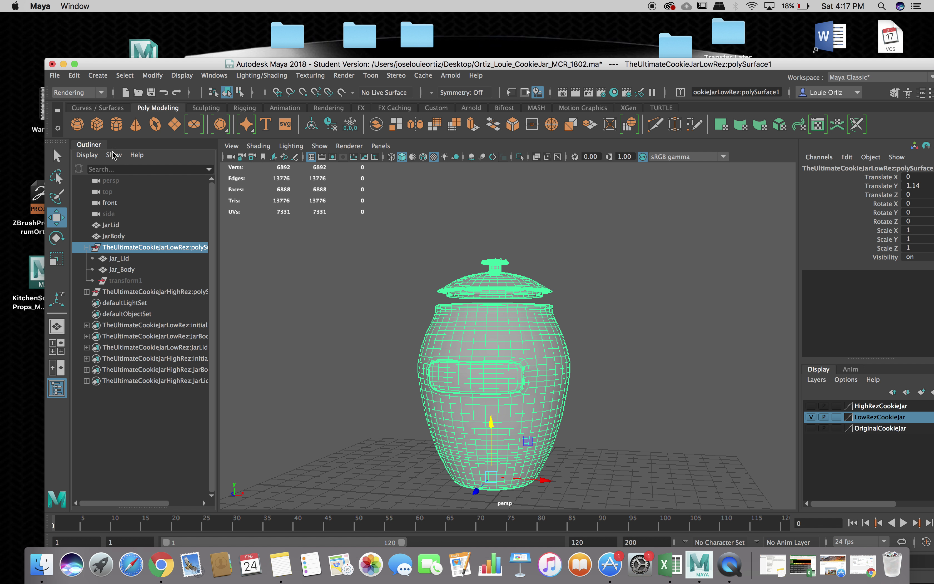
{"action": "left_click", "coordinate": [78, 77]}
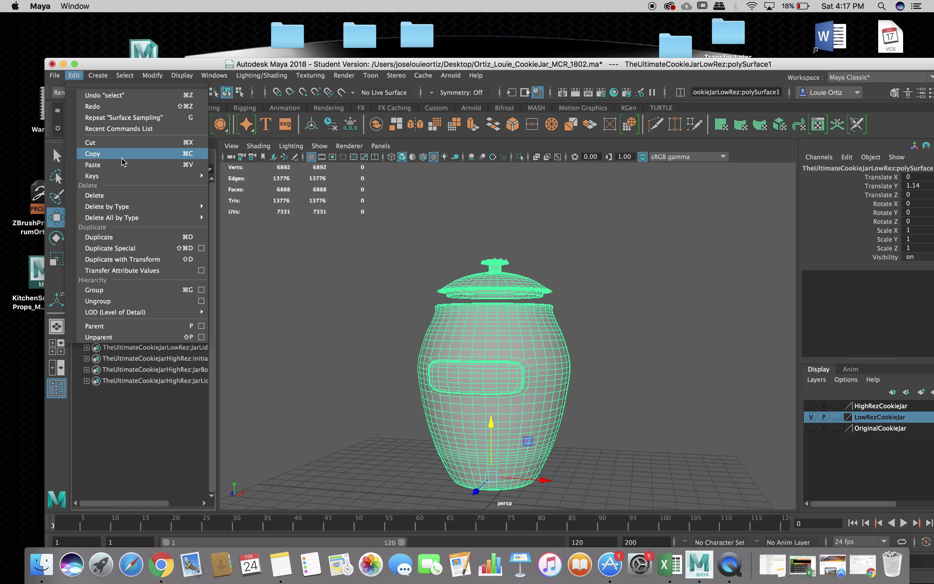
{"action": "mouse_move", "coordinate": [151, 207]}
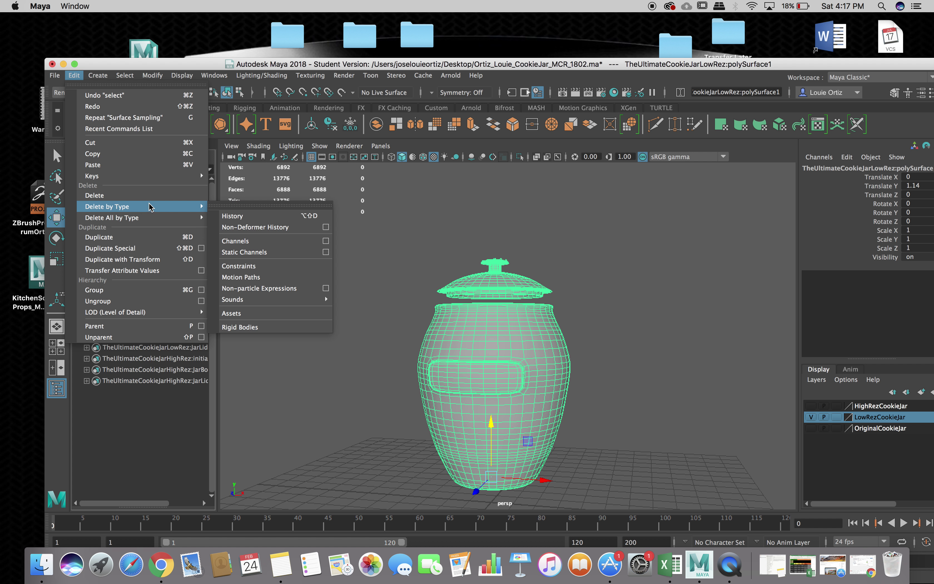
{"action": "left_click", "coordinate": [232, 216]}
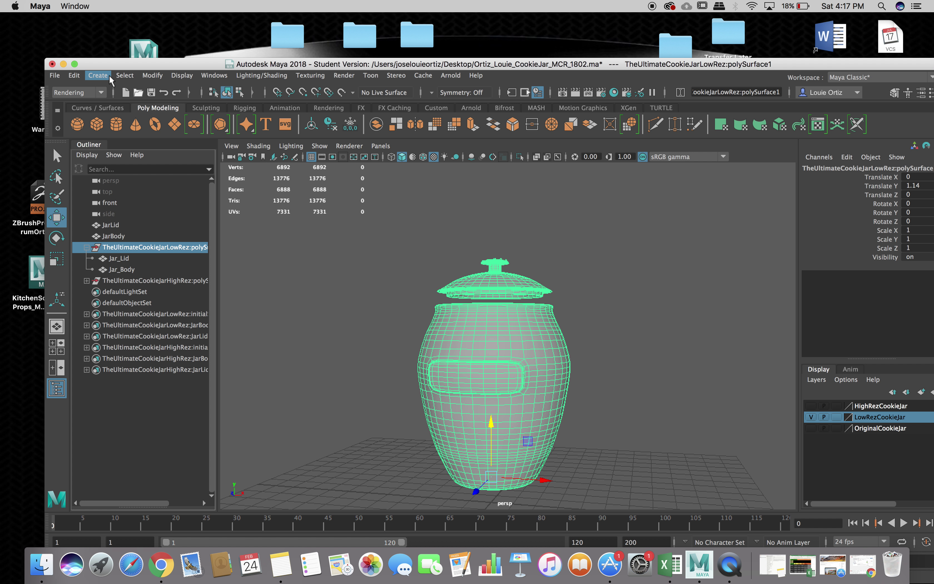
- Freeze the transformations of the TheUltimateCookieJarLowRez:polySurface1 group and center its pivot
{"action": "left_click", "coordinate": [152, 75]}
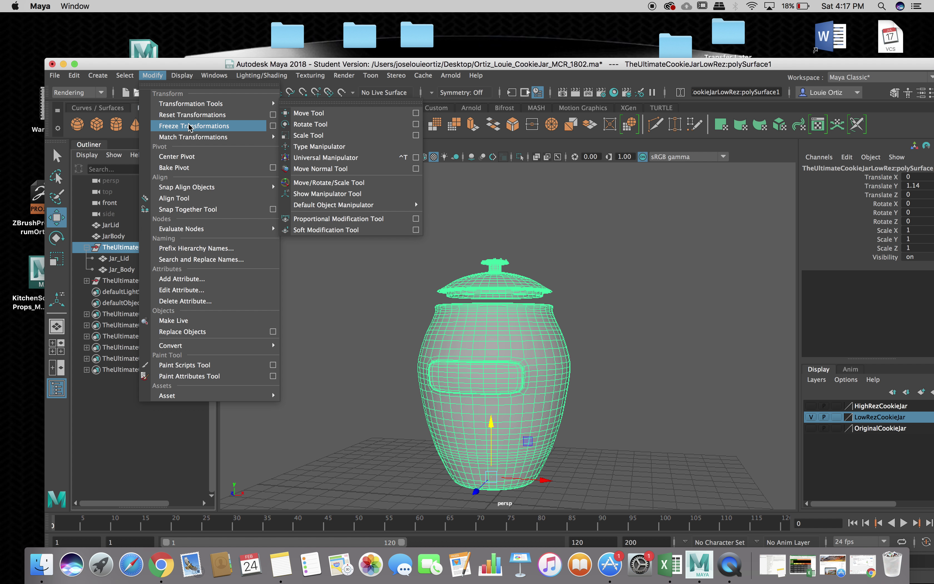
{"action": "left_click", "coordinate": [189, 126]}
{"action": "left_click", "coordinate": [153, 75]}
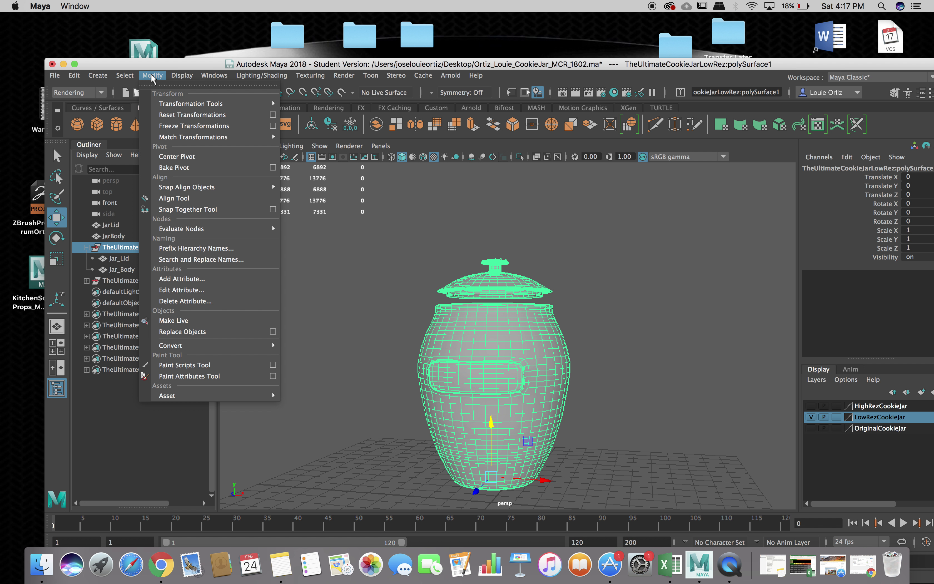
{"action": "left_click", "coordinate": [183, 157]}
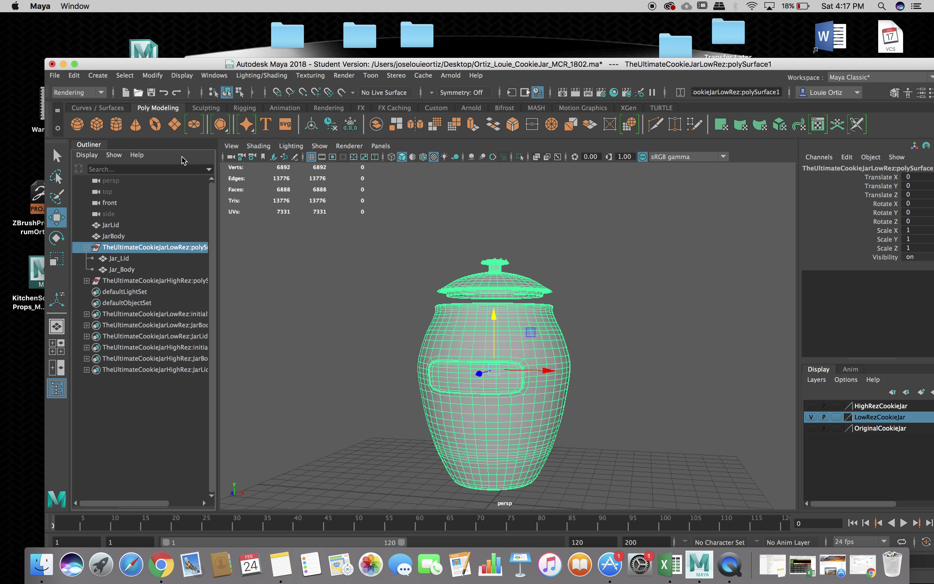
- Save the scene under its existing name, accepting the student version notice, and deselect the low-rez cookie jar
{"action": "left_click_drag", "start_coordinate": [328, 295], "coordinate": [362, 308], "text": "alt"}
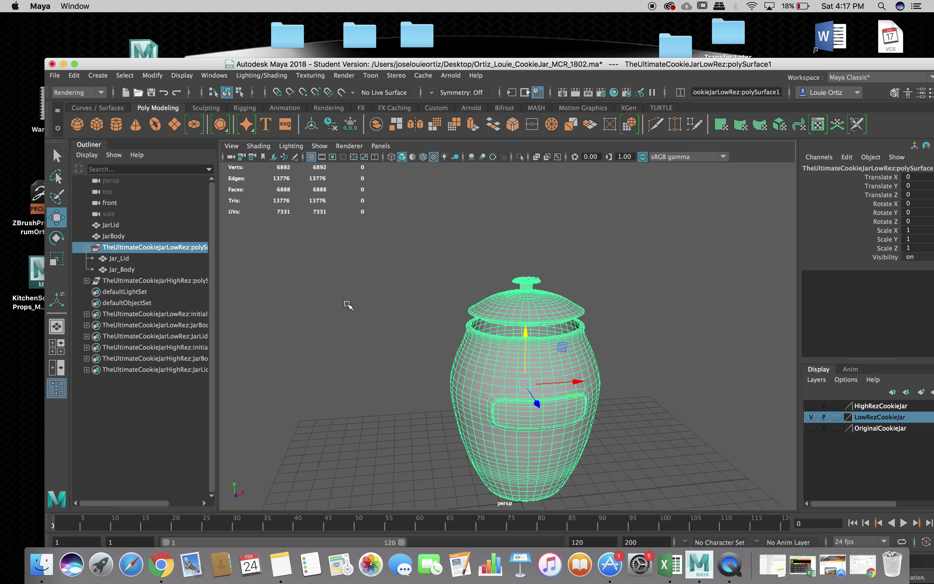
{"action": "left_click", "coordinate": [54, 74]}
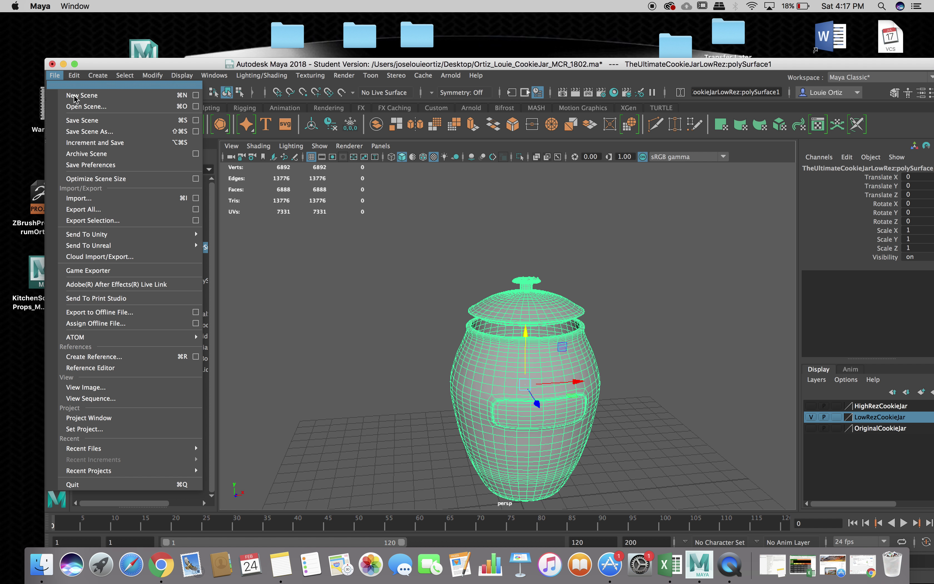
{"action": "left_click", "coordinate": [92, 122]}
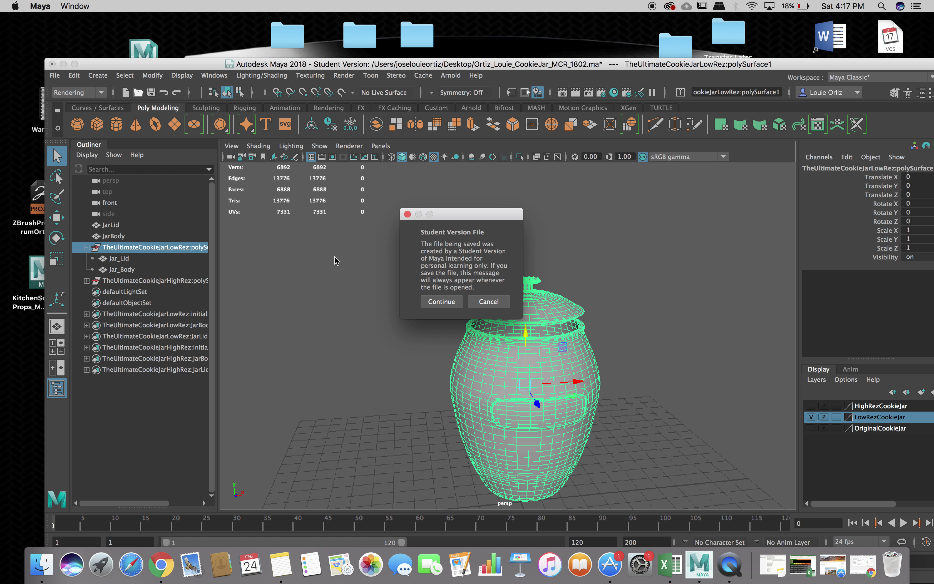
{"action": "left_click", "coordinate": [442, 303]}
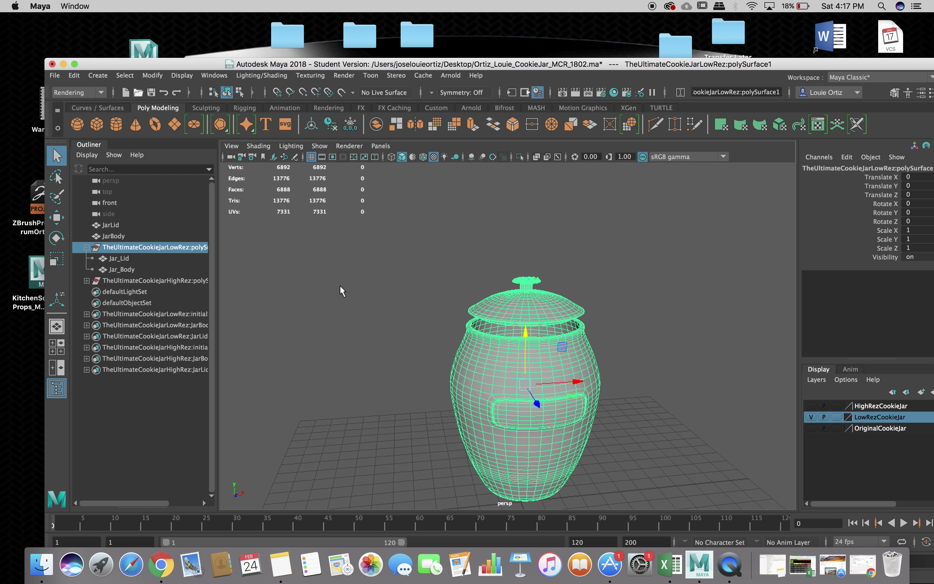
{"action": "key", "text": "w"}
{"action": "left_click", "coordinate": [272, 253]}
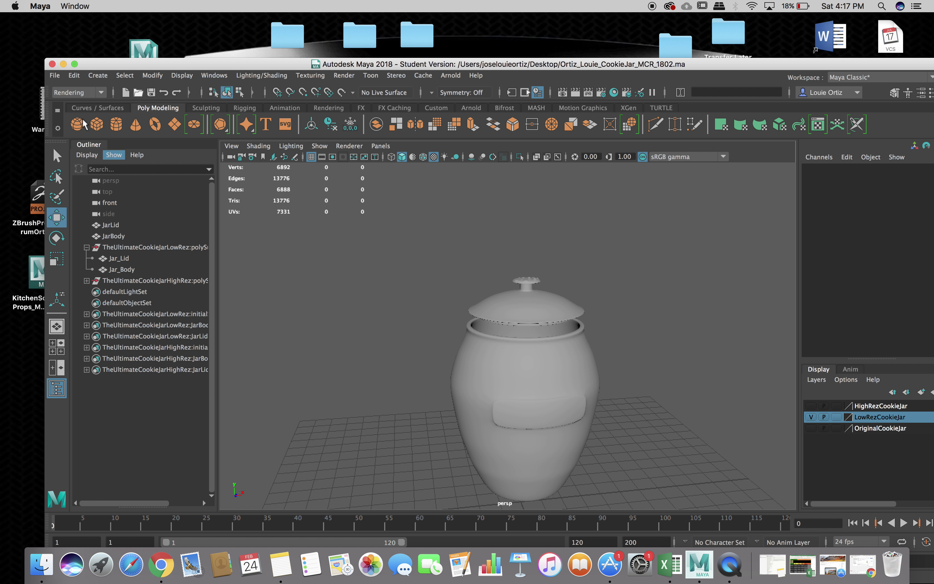